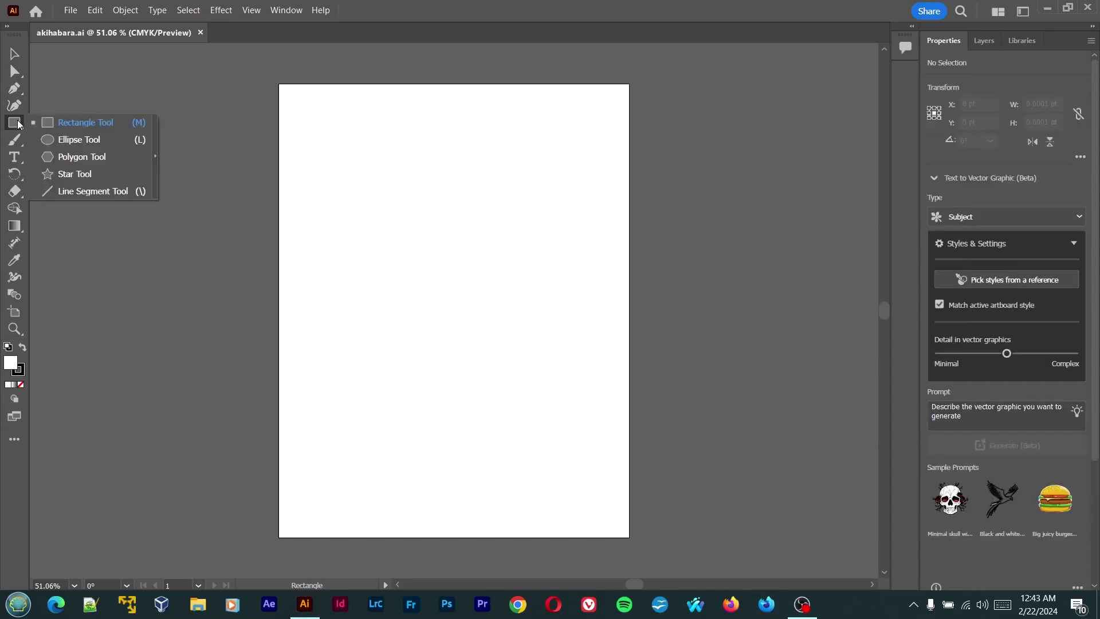
Draw two vertical lines spanning the full artboard height, at about X 116 pt and X 464 pt, with the Line Segment tool
key(backslash)
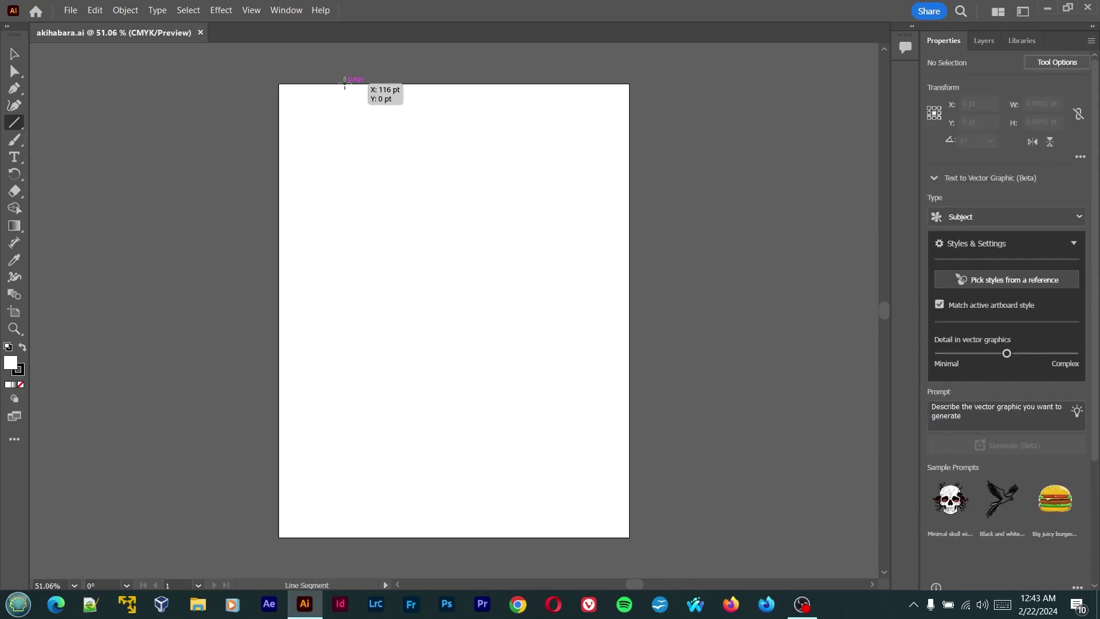
drag(344, 82, 321, 539)
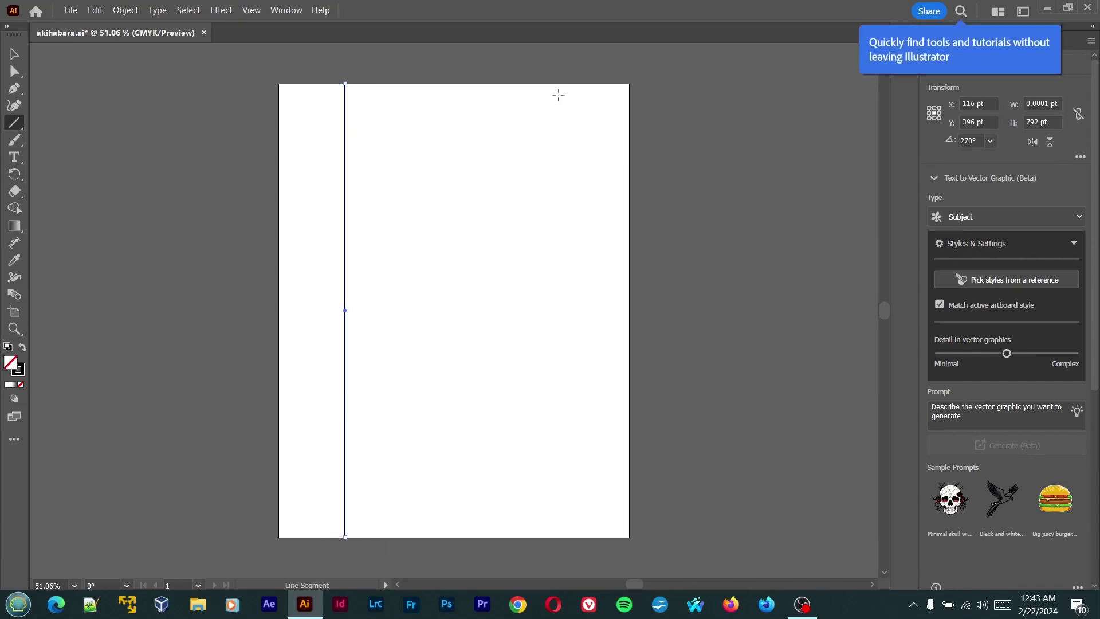
drag(543, 84, 522, 537)
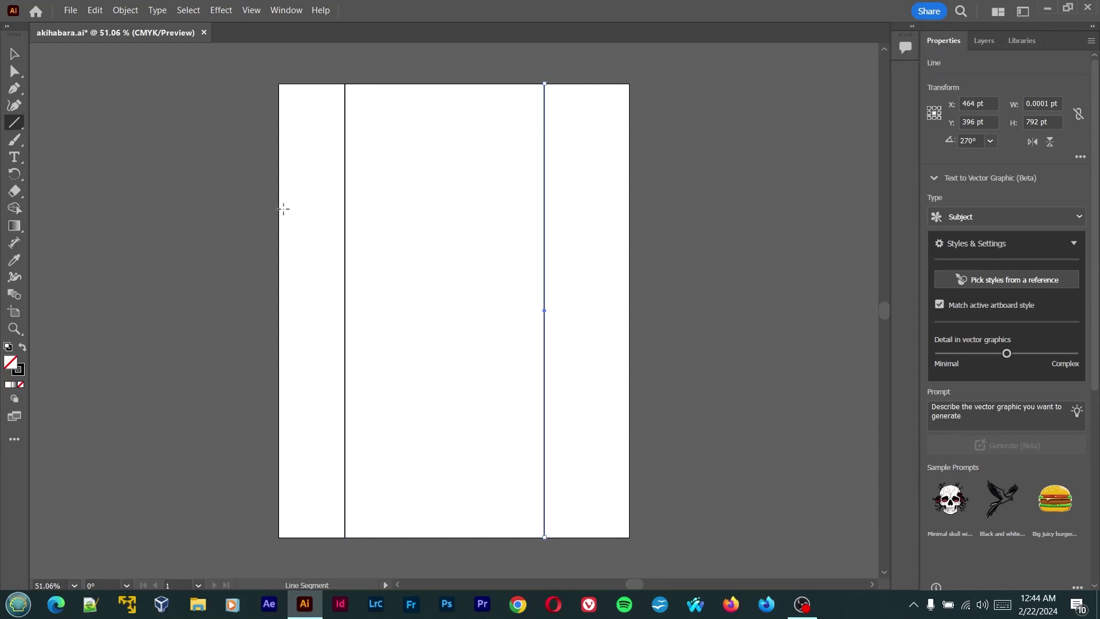
click(14, 53)
click(185, 194)
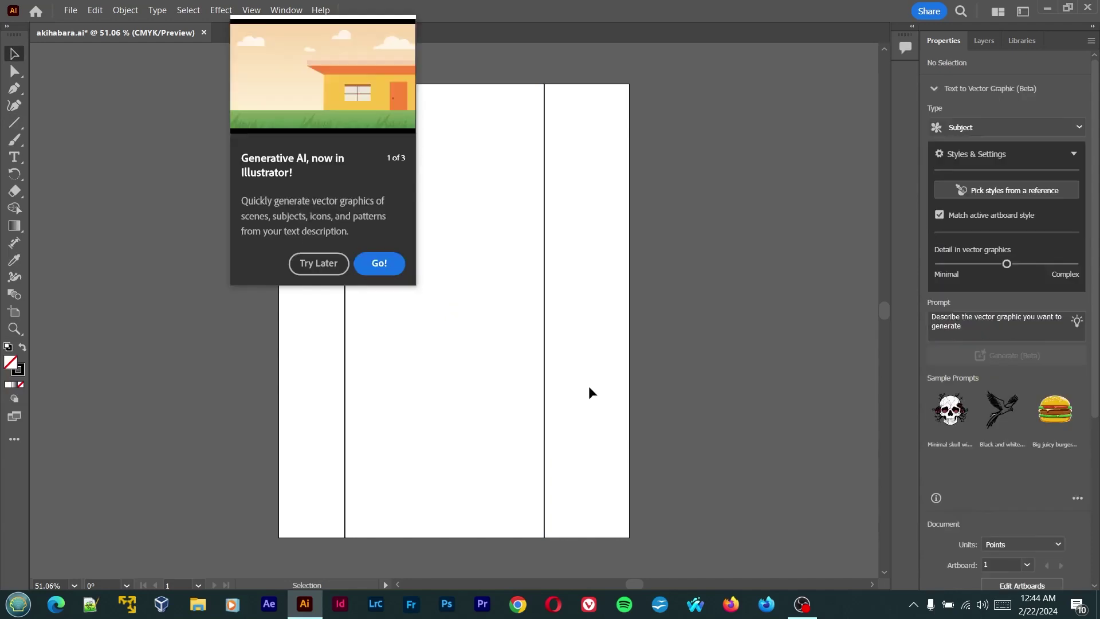
click(321, 263)
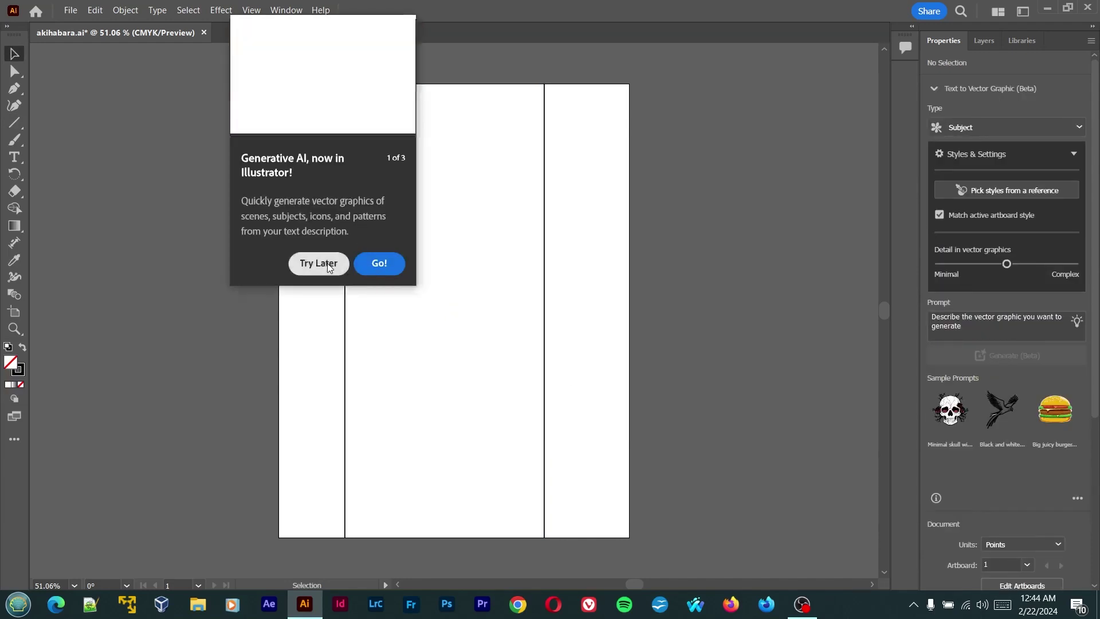
Rename Layer 1 as Buildings
click(982, 40)
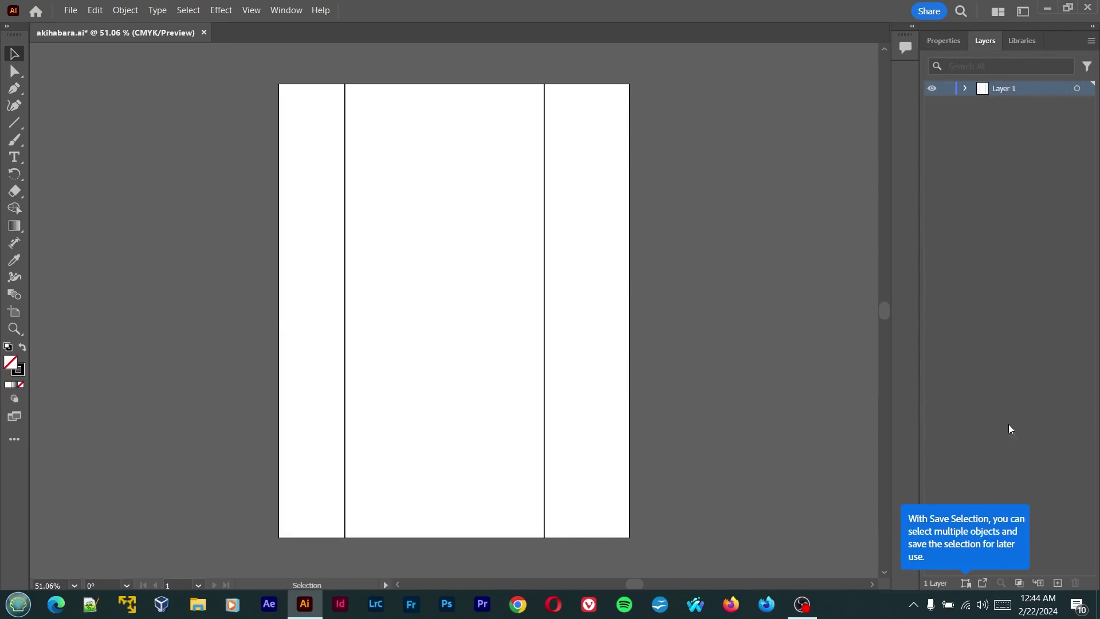
click(965, 584)
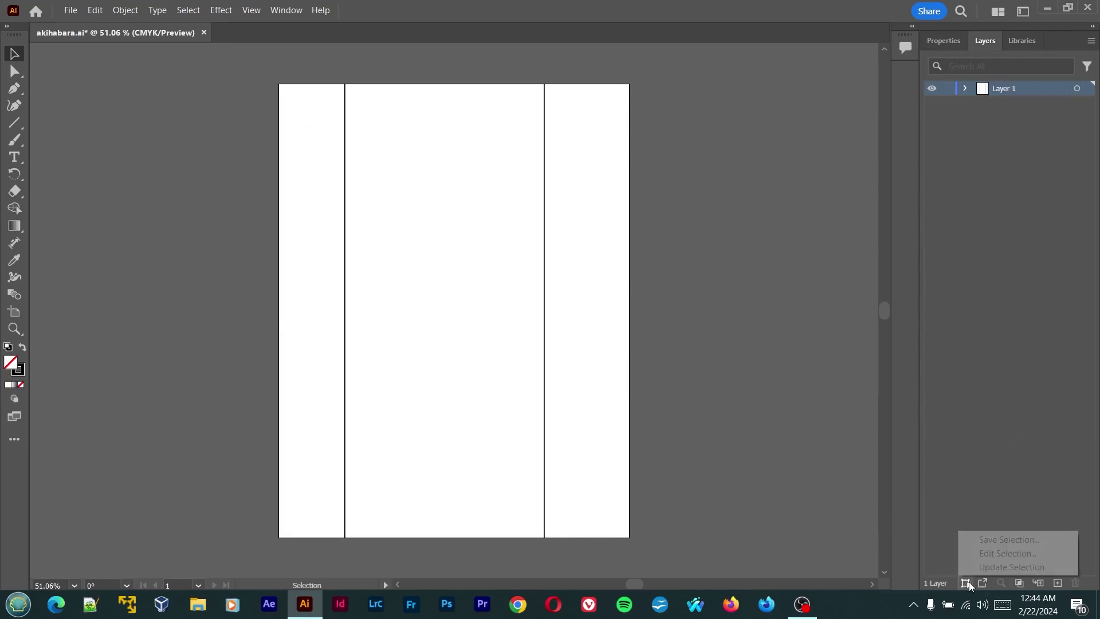
click(1002, 95)
click(1003, 88)
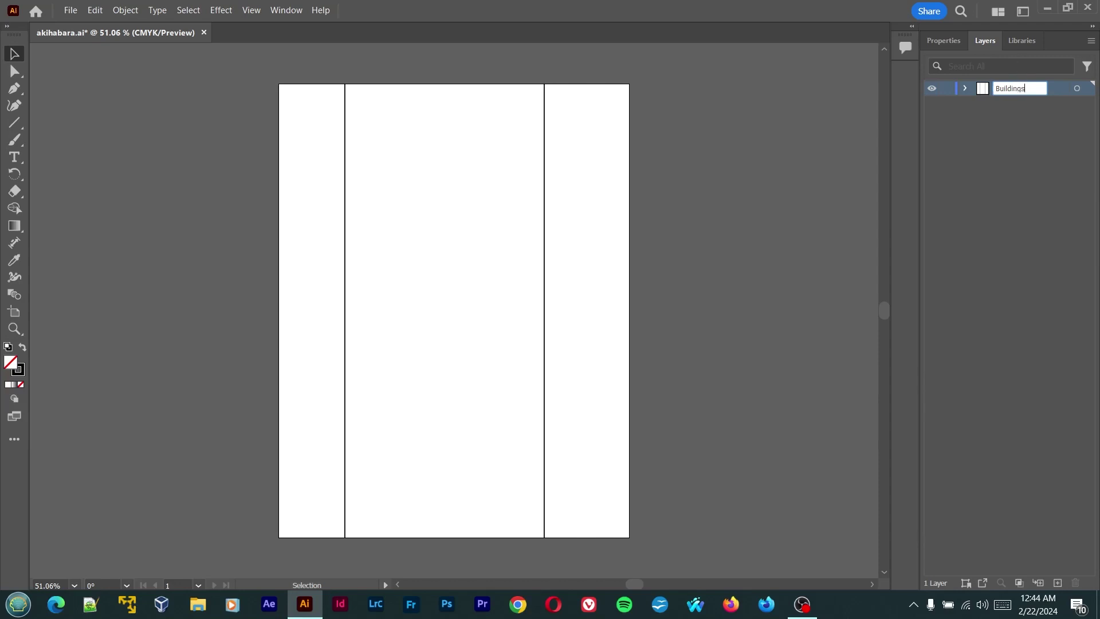
click(981, 174)
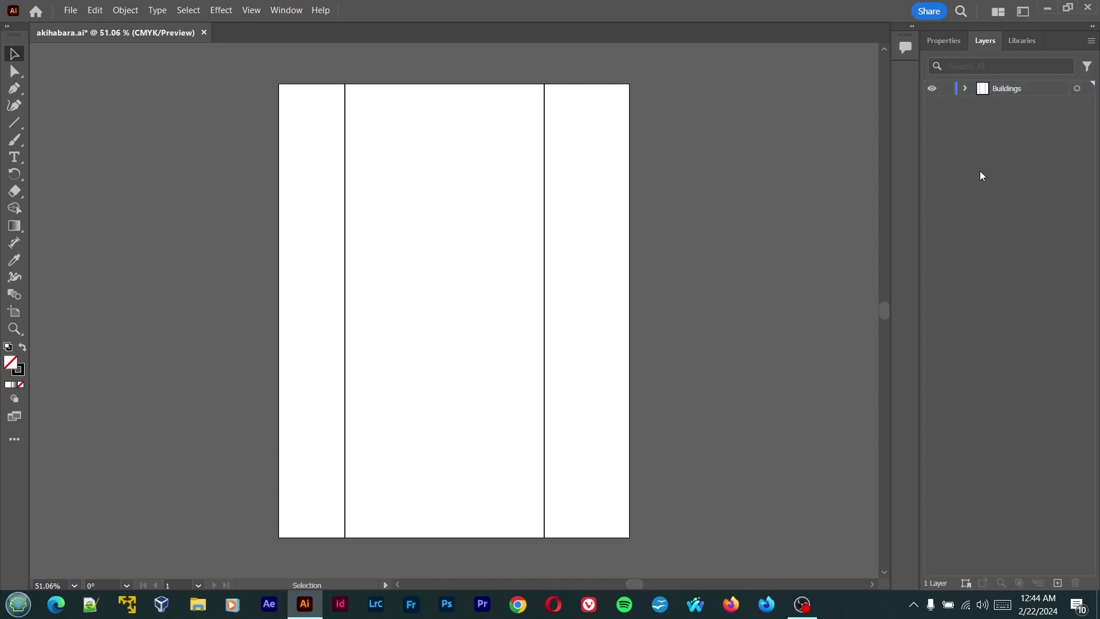
click(16, 123)
drag(344, 109, 404, 108)
click(433, 58)
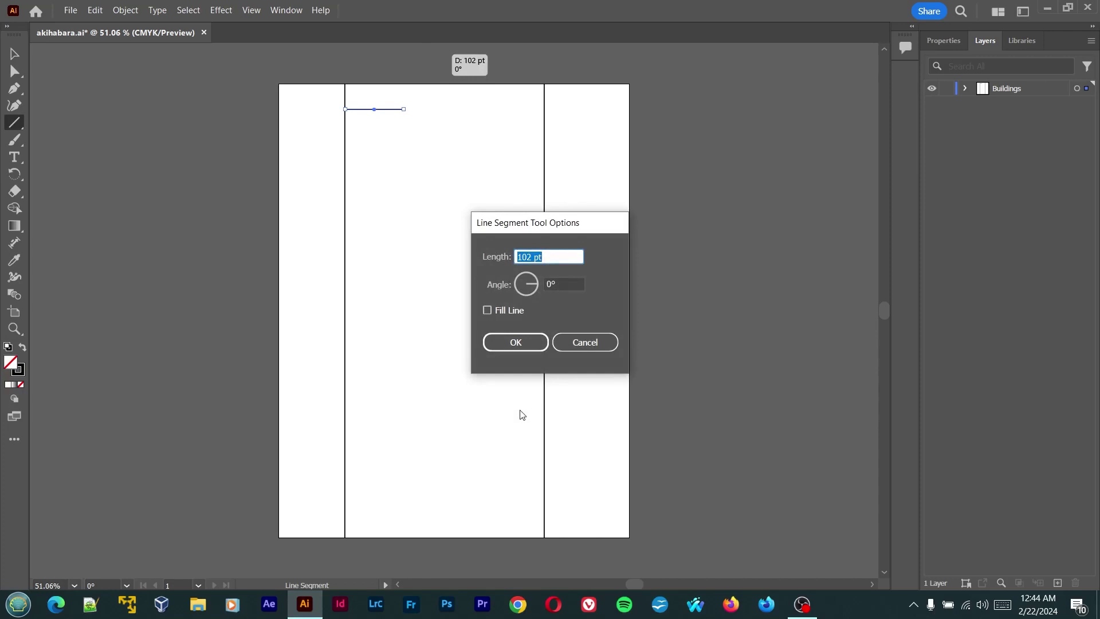
click(584, 342)
key(Delete)
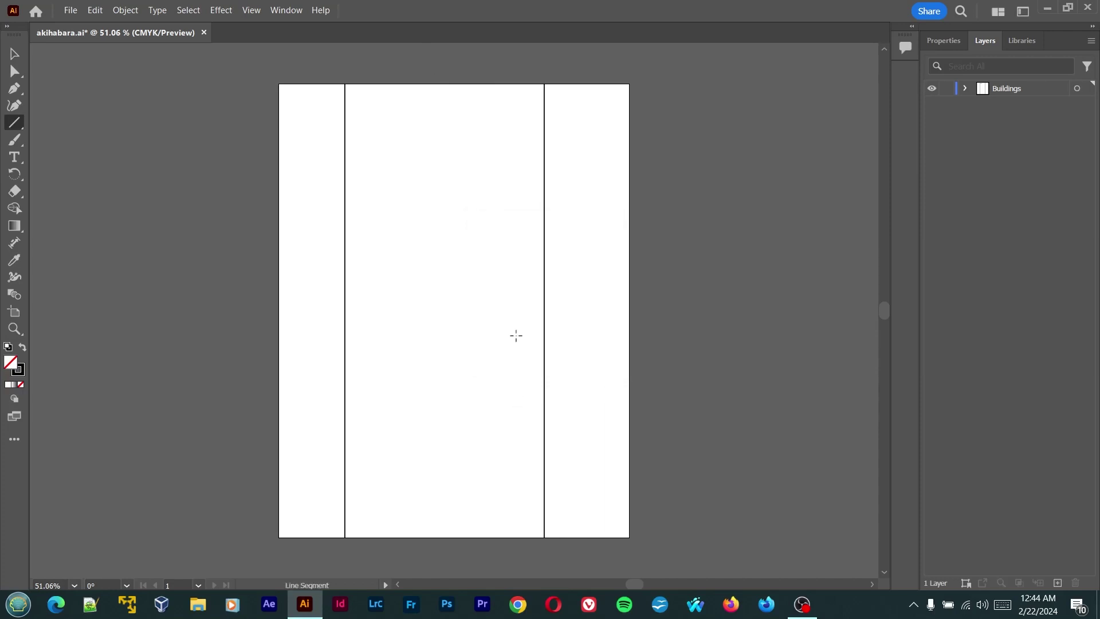
Create a new layer named Signs
click(1058, 582)
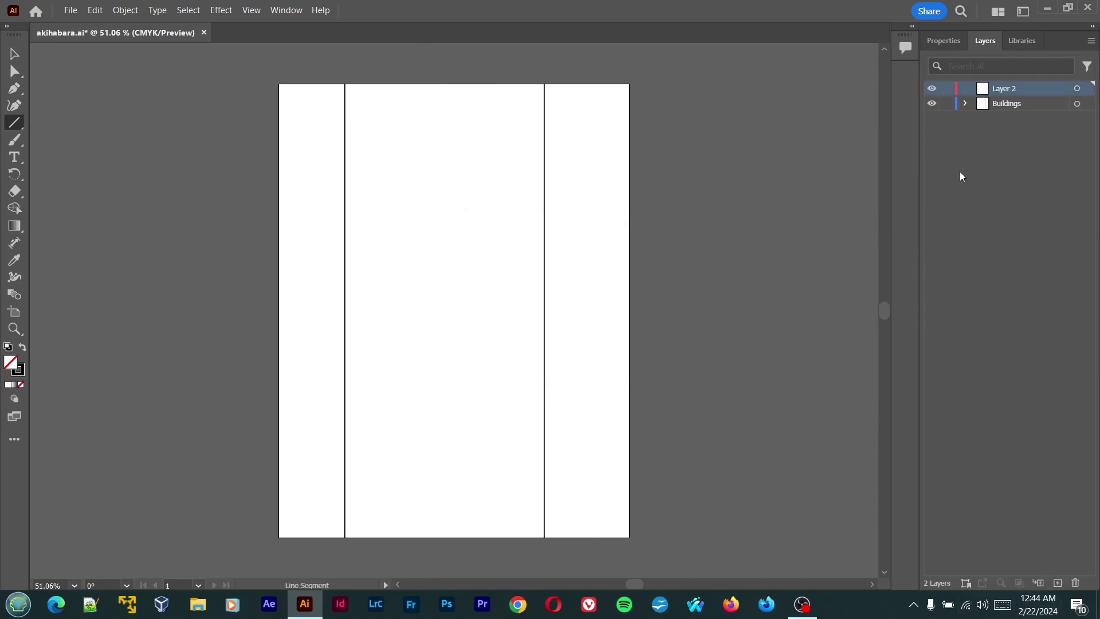
double_click(1013, 91)
text(S)
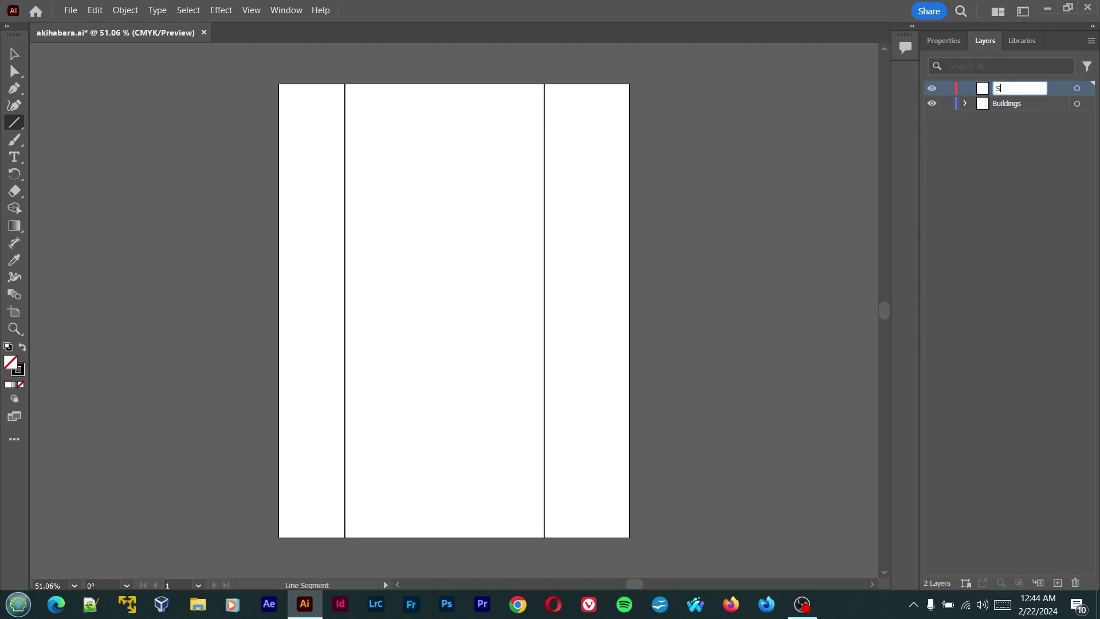
text(igns)
key(Return)
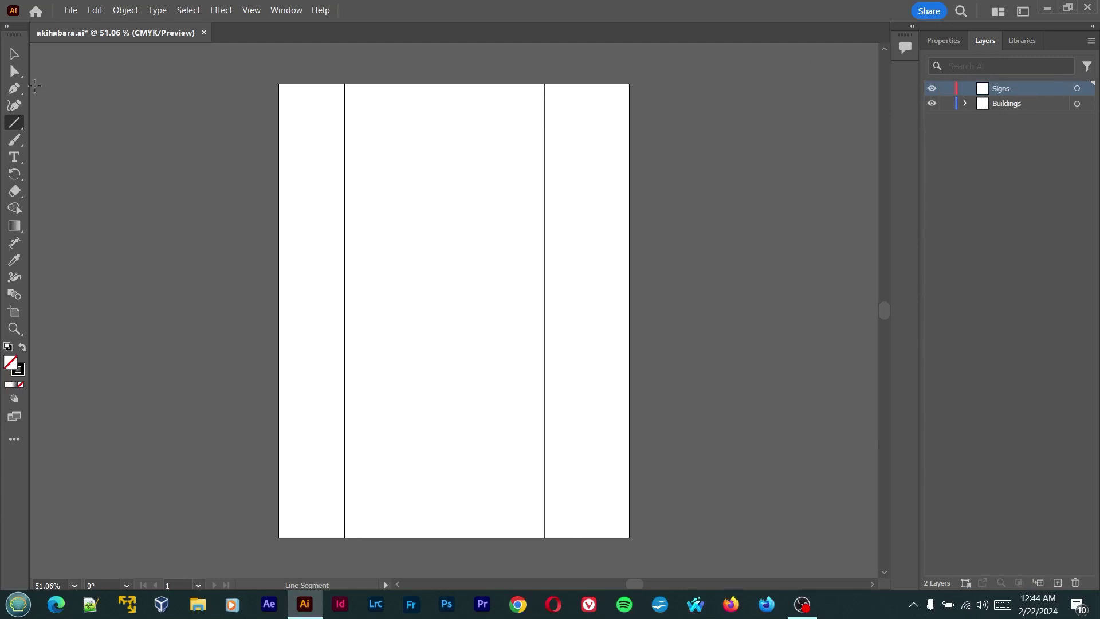
Draw two unfilled sign rectangles near the artboard's top, a narrow one against the left line and one about 153 by 264 pt against the right line
click(11, 128)
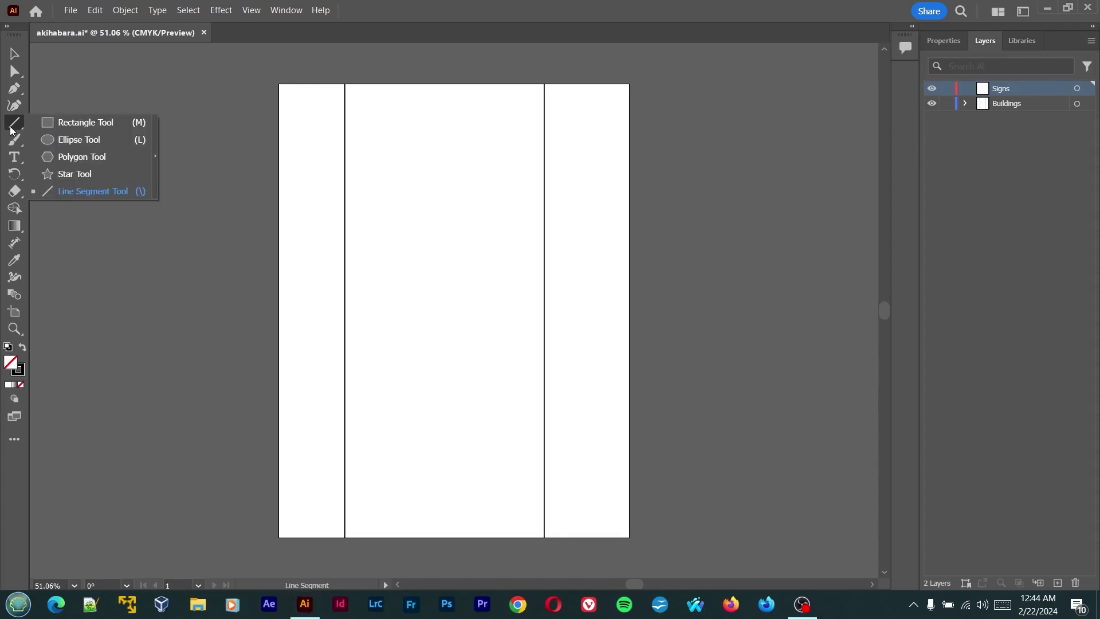
click(51, 122)
mouse_move(344, 105)
mouse_down()
mouse_move(383, 232)
mouse_move(373, 224)
mouse_move(376, 285)
mouse_move(388, 290)
mouse_move(404, 269)
mouse_up()
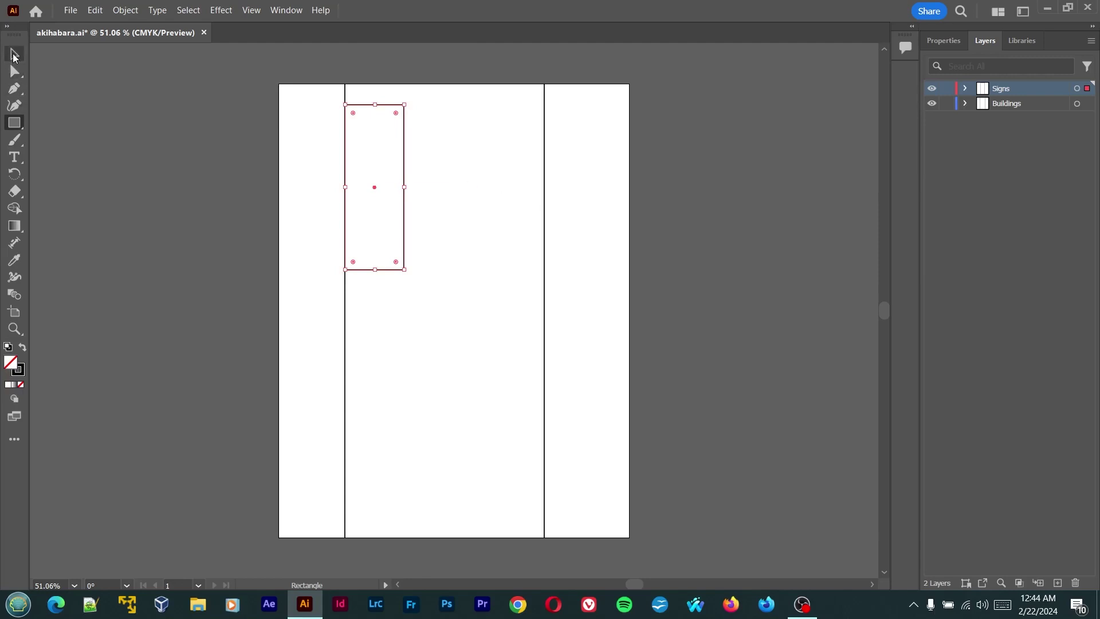
click(23, 348)
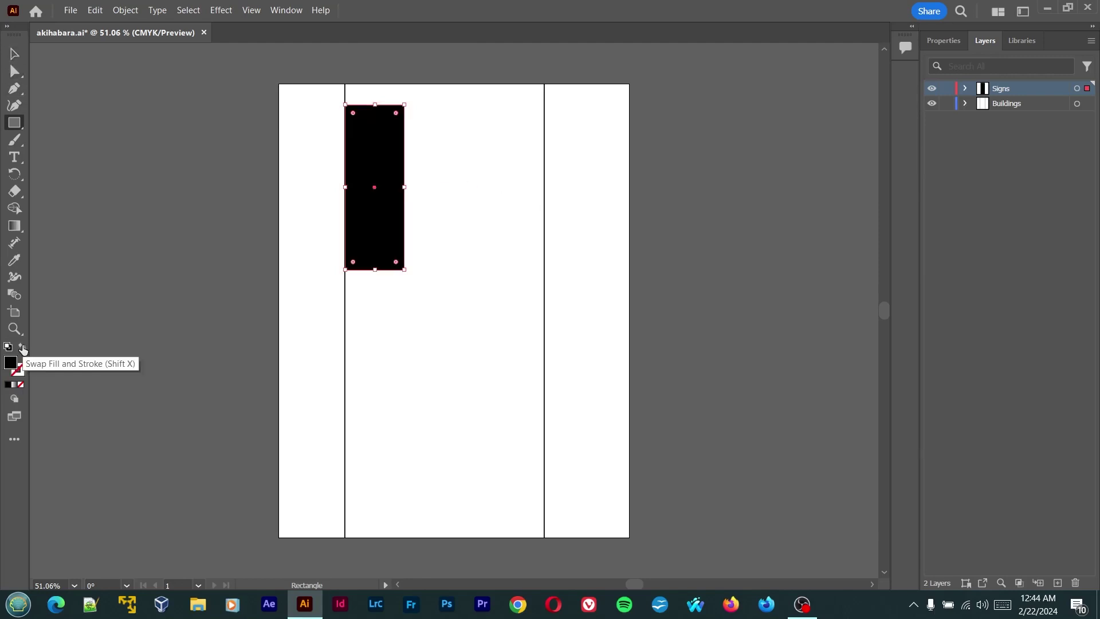
click(23, 348)
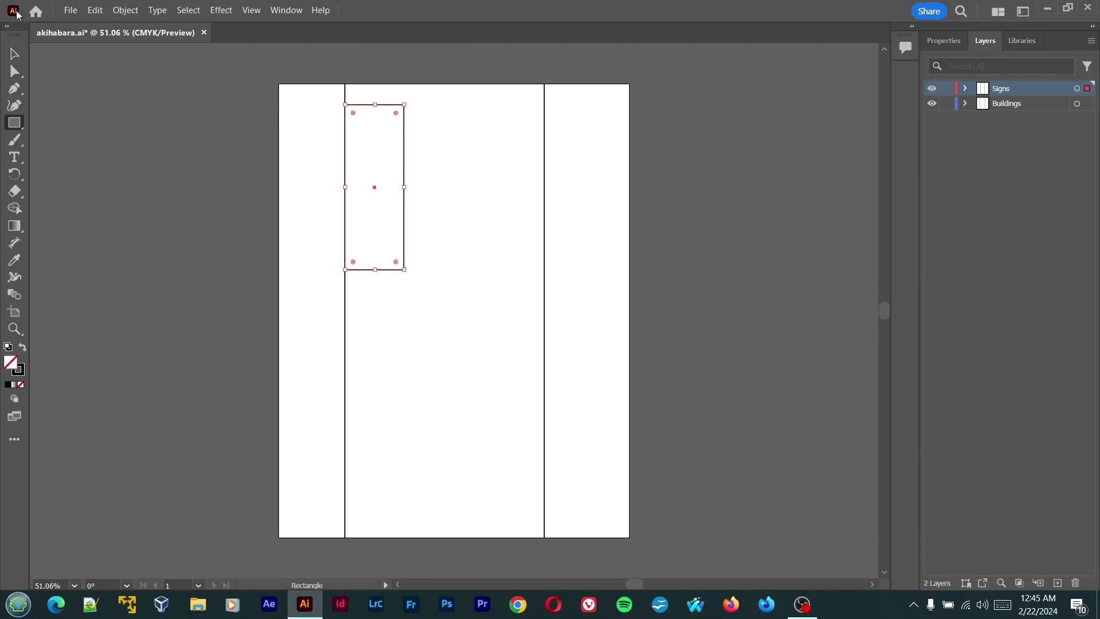
click(15, 56)
click(298, 191)
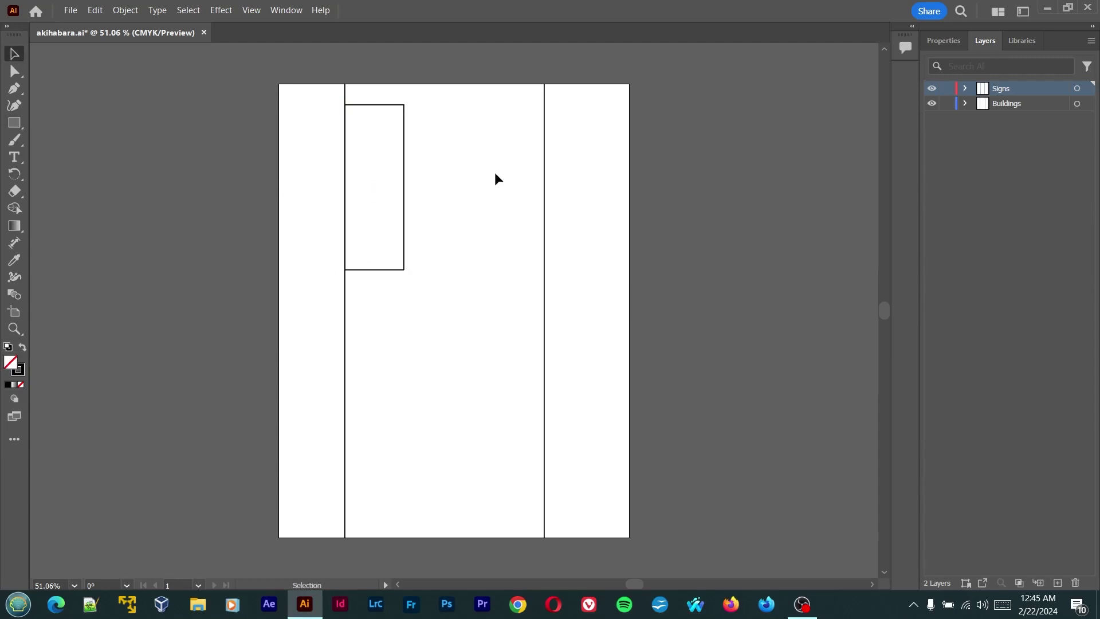
click(14, 122)
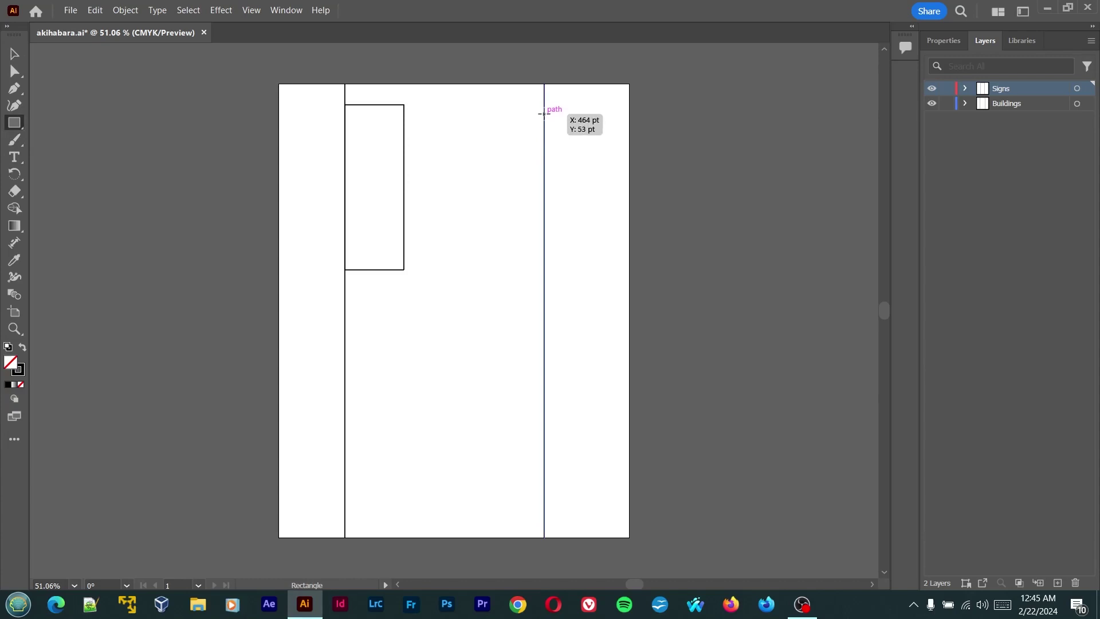
mouse_move(544, 114)
mouse_down()
mouse_move(535, 245)
mouse_move(517, 268)
mouse_move(537, 273)
mouse_move(457, 265)
mouse_up()
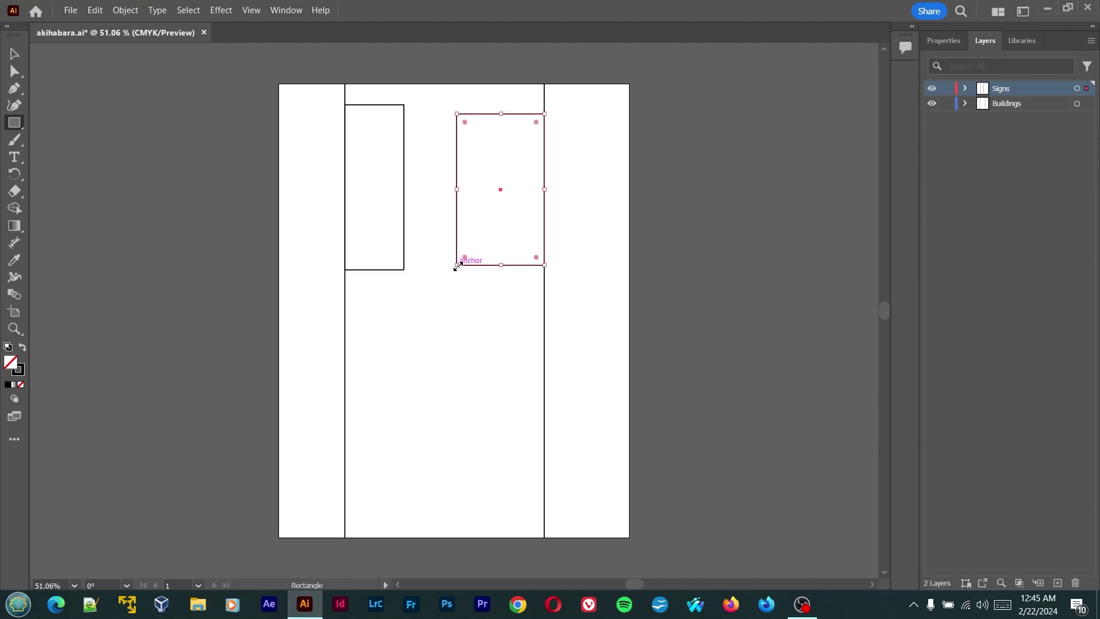
click(1018, 104)
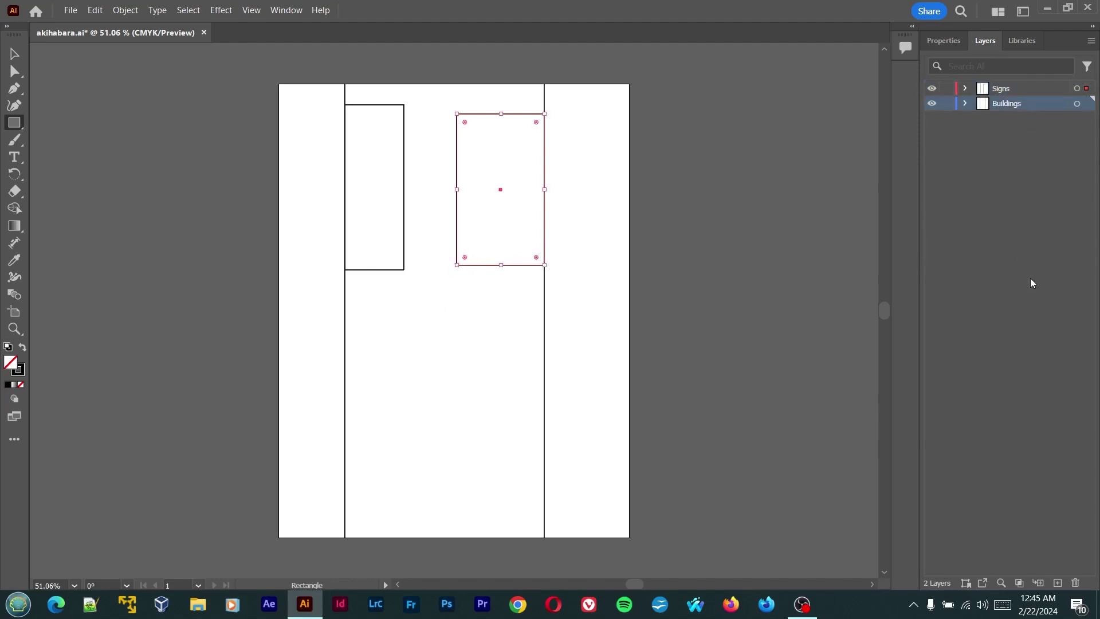
click(692, 314)
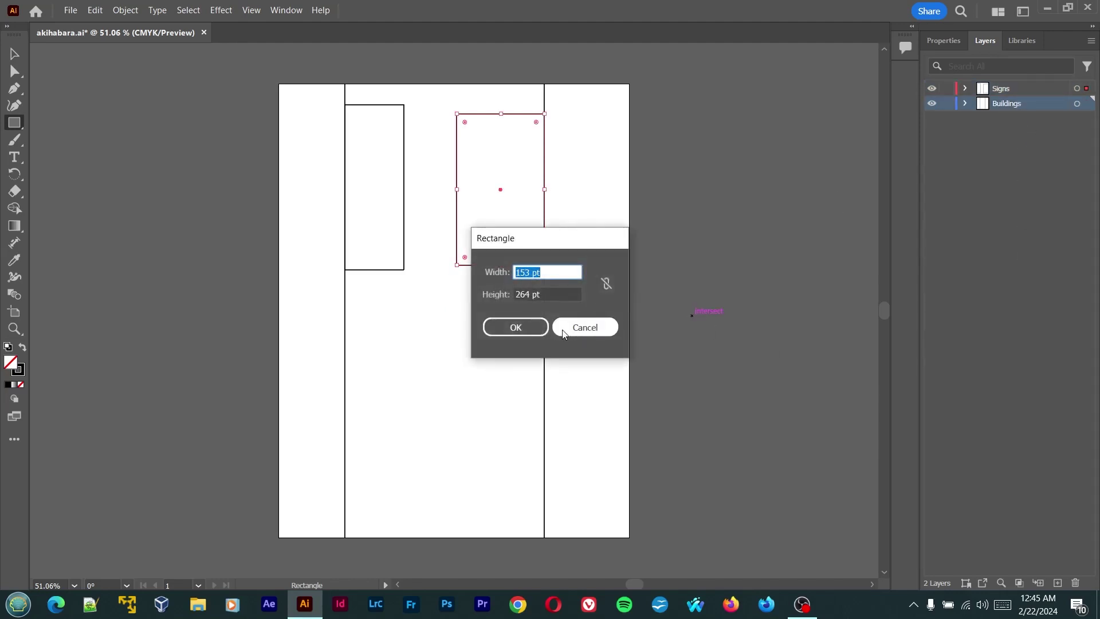
click(584, 325)
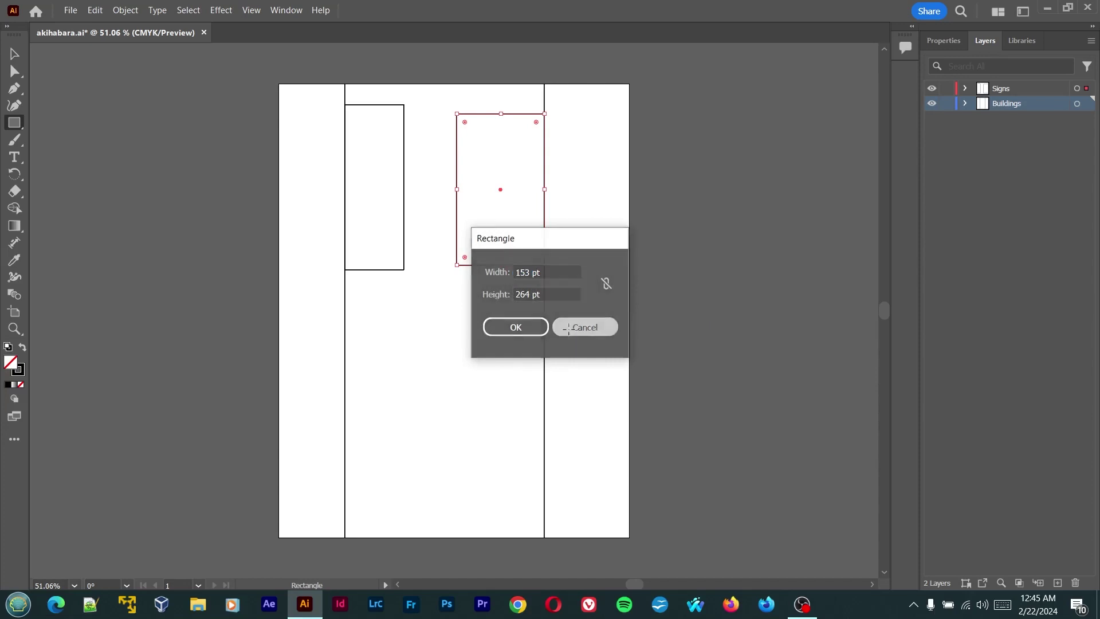
click(14, 122)
click(74, 190)
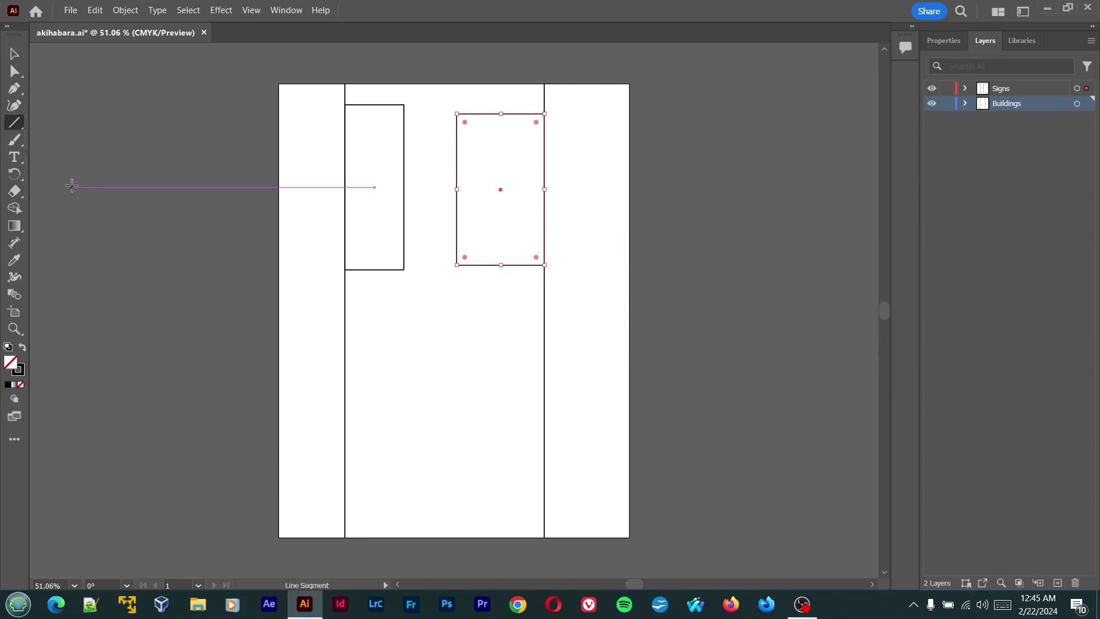
click(16, 55)
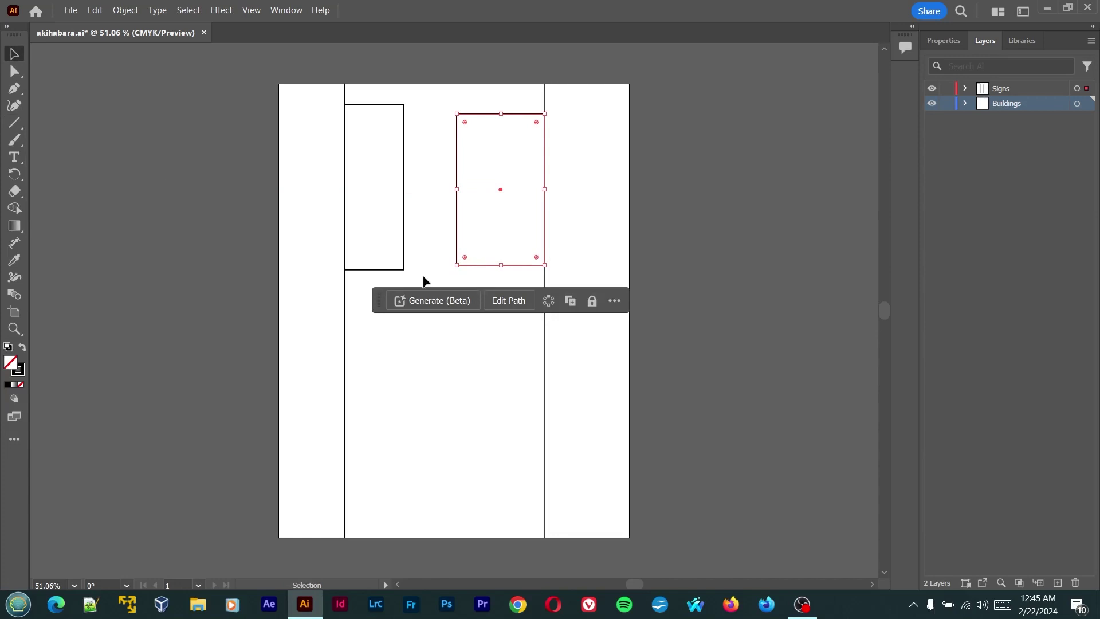
click(209, 175)
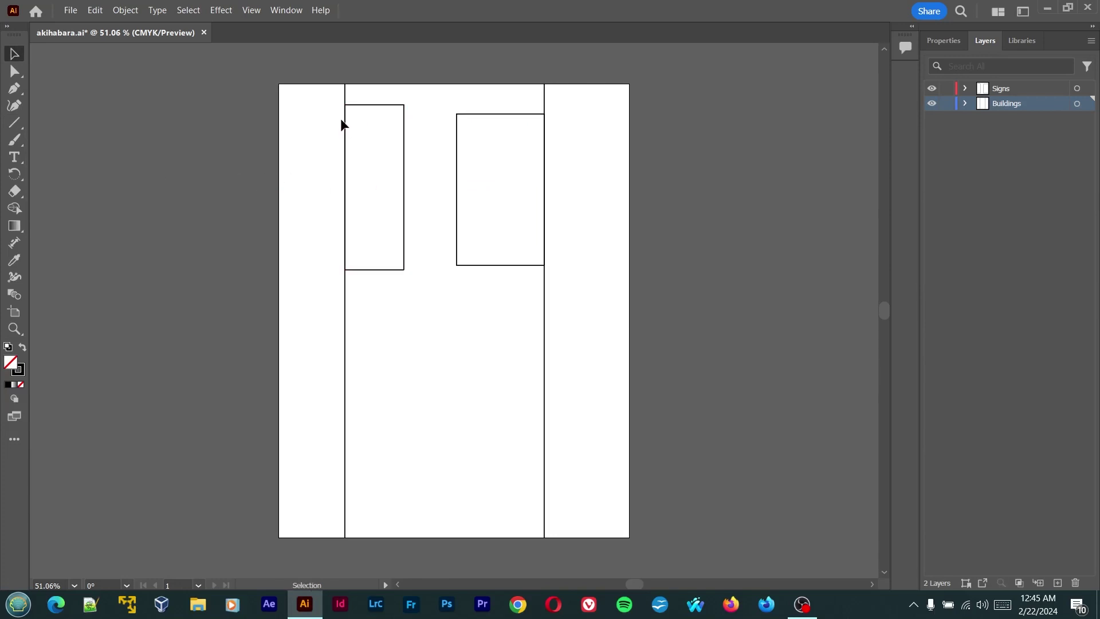
mouse_move(344, 122)
mouse_down()
mouse_move(302, 122)
mouse_move(344, 121)
mouse_up()
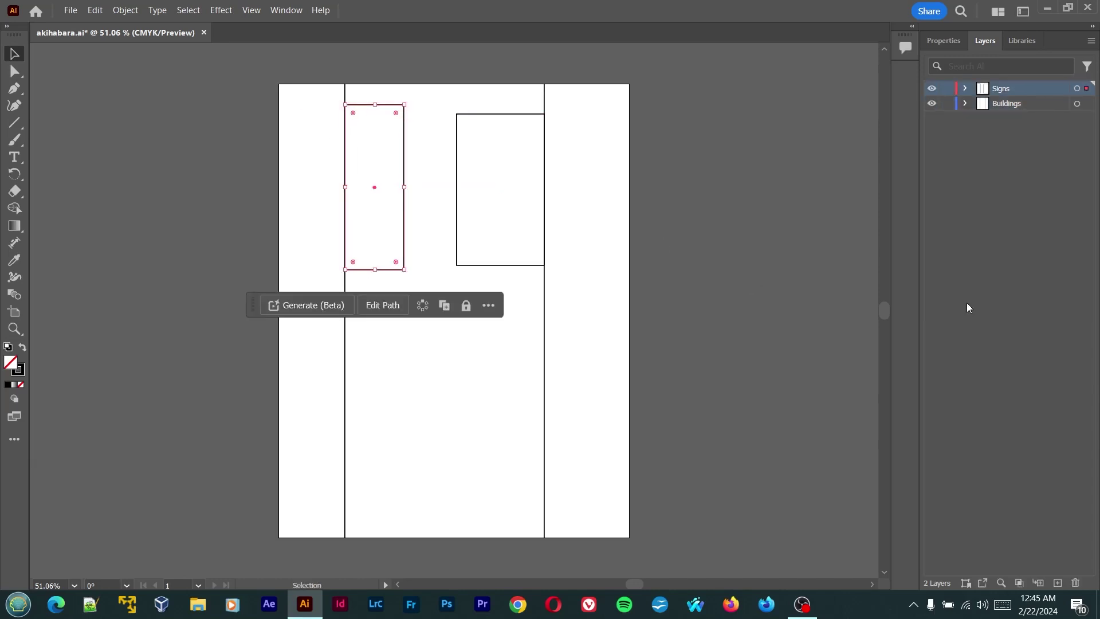
Create a new layer named Lines above the Signs layer
click(1058, 582)
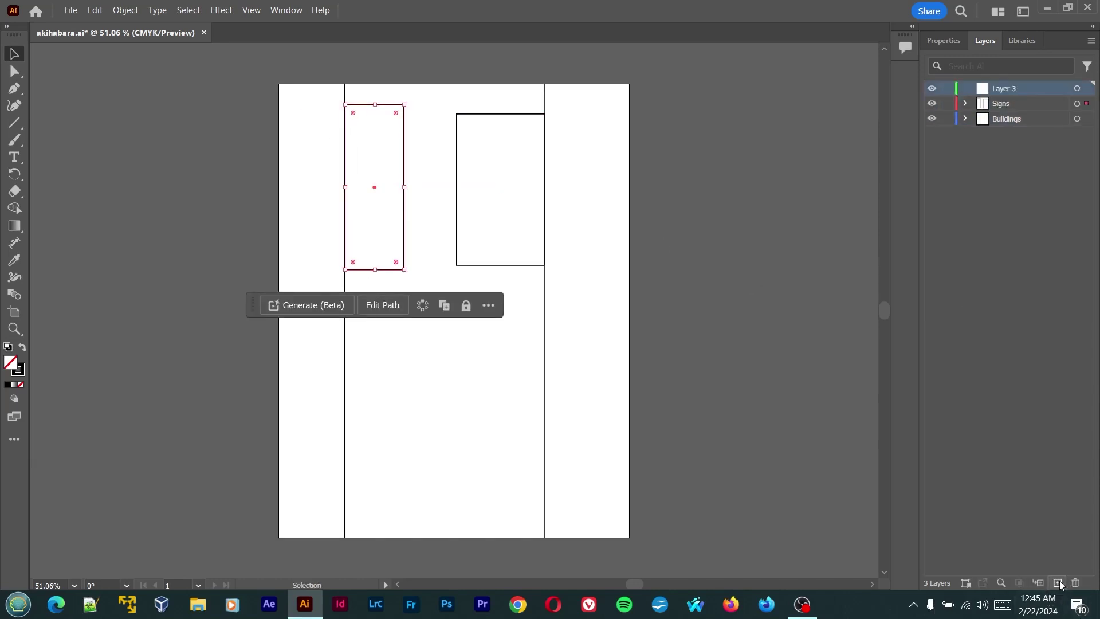
double_click(1007, 89)
text(LUns)
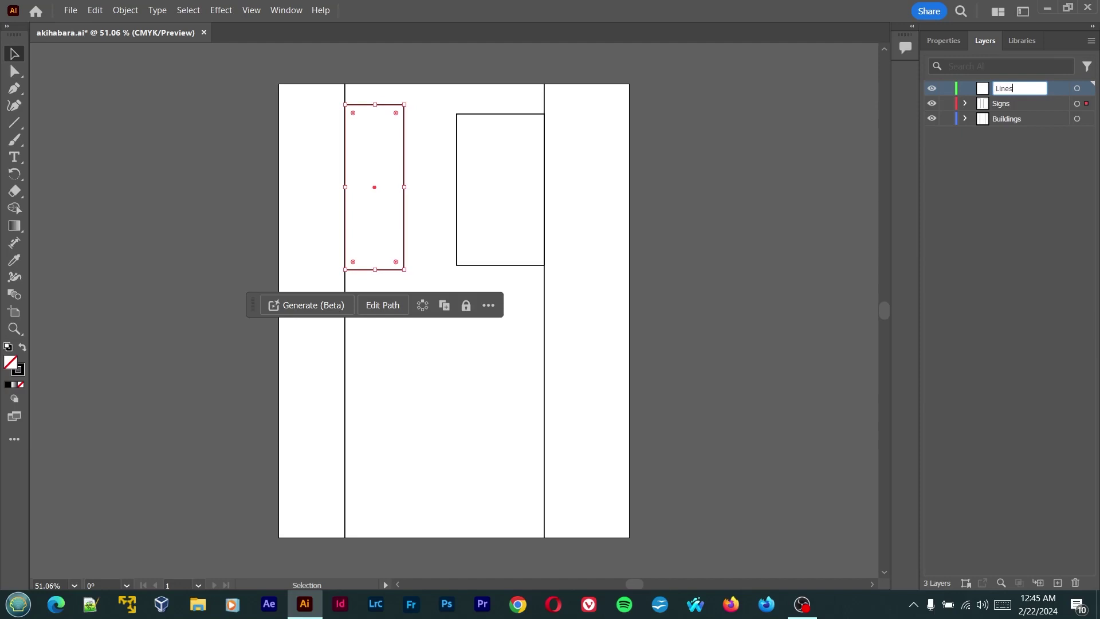
click(654, 189)
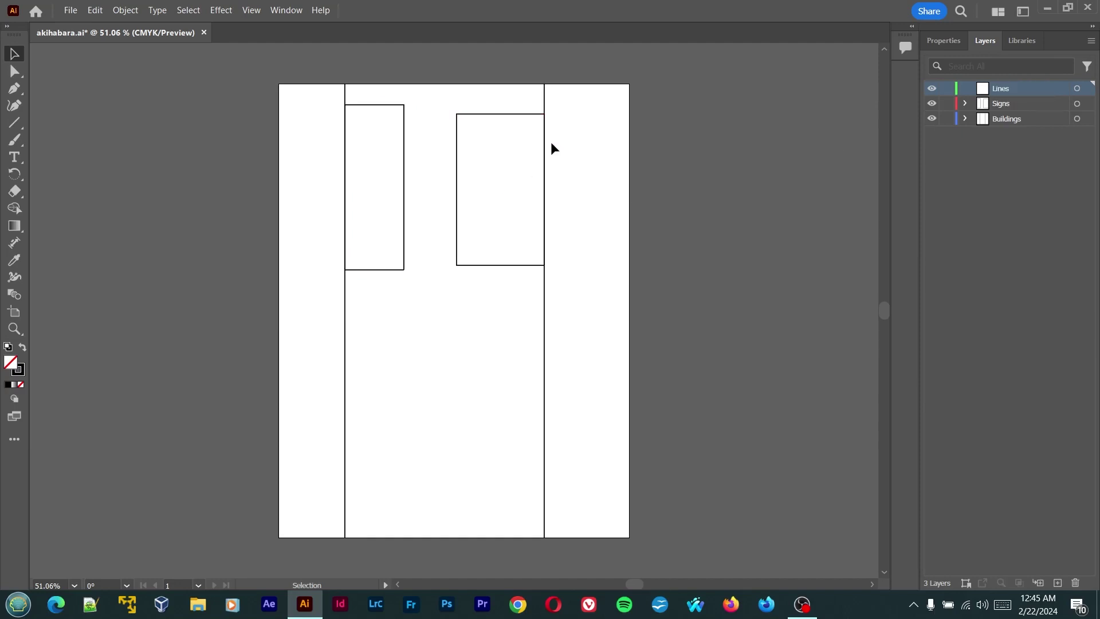
Draw six horizontal line segments spaced down the right building column, from its inner edge to the artboard's edge
drag(548, 138, 621, 144)
click(9, 125)
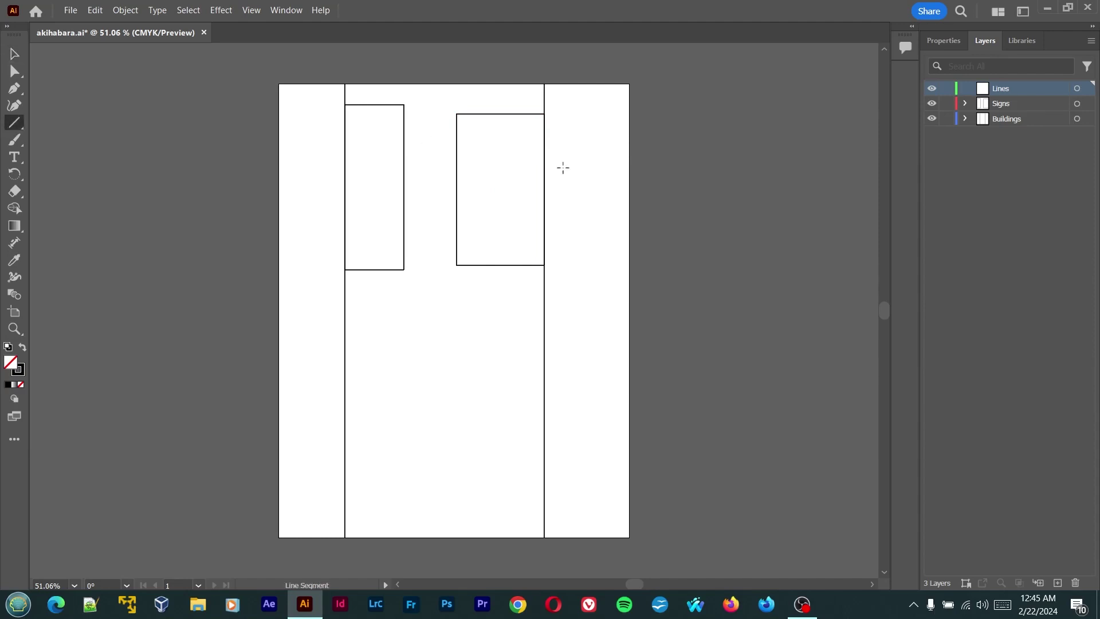
drag(547, 143, 629, 140)
drag(544, 215, 629, 216)
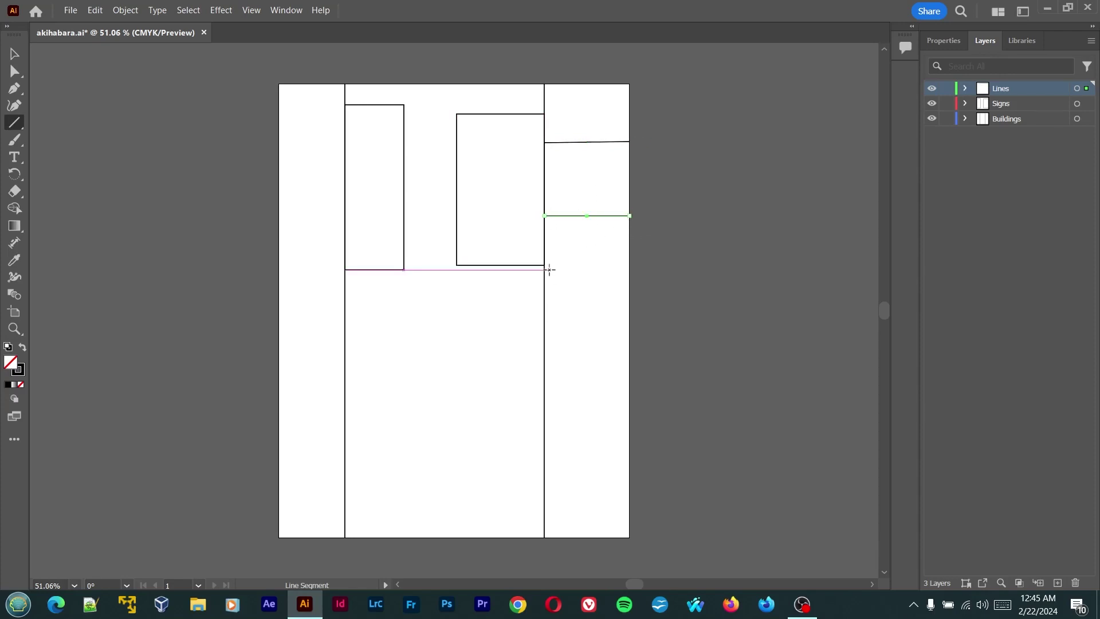
drag(544, 317, 629, 317)
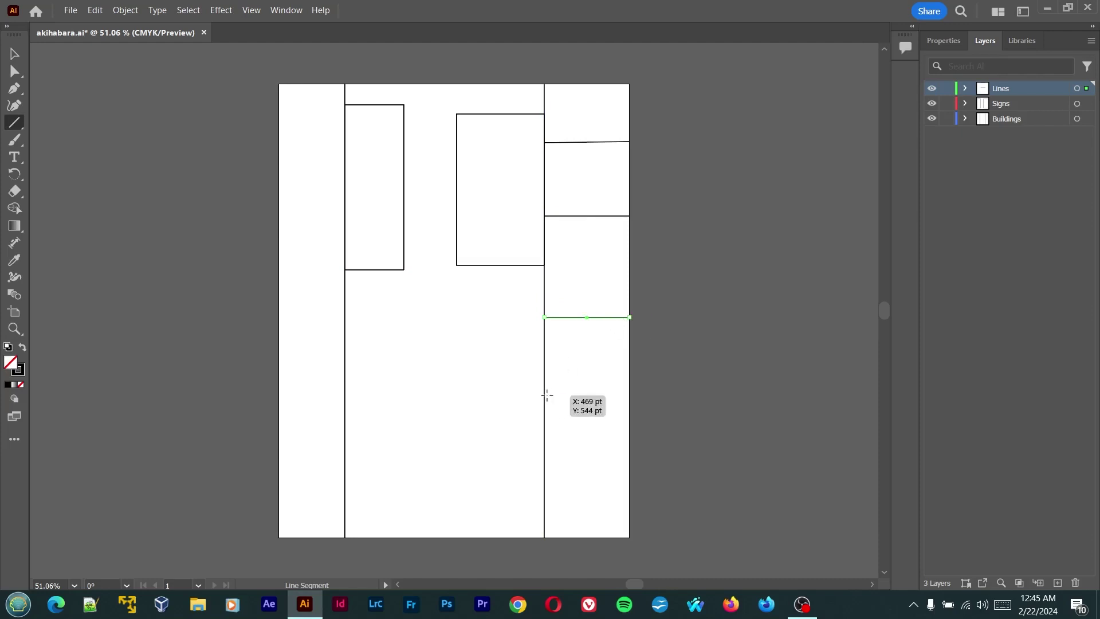
drag(544, 395, 630, 396)
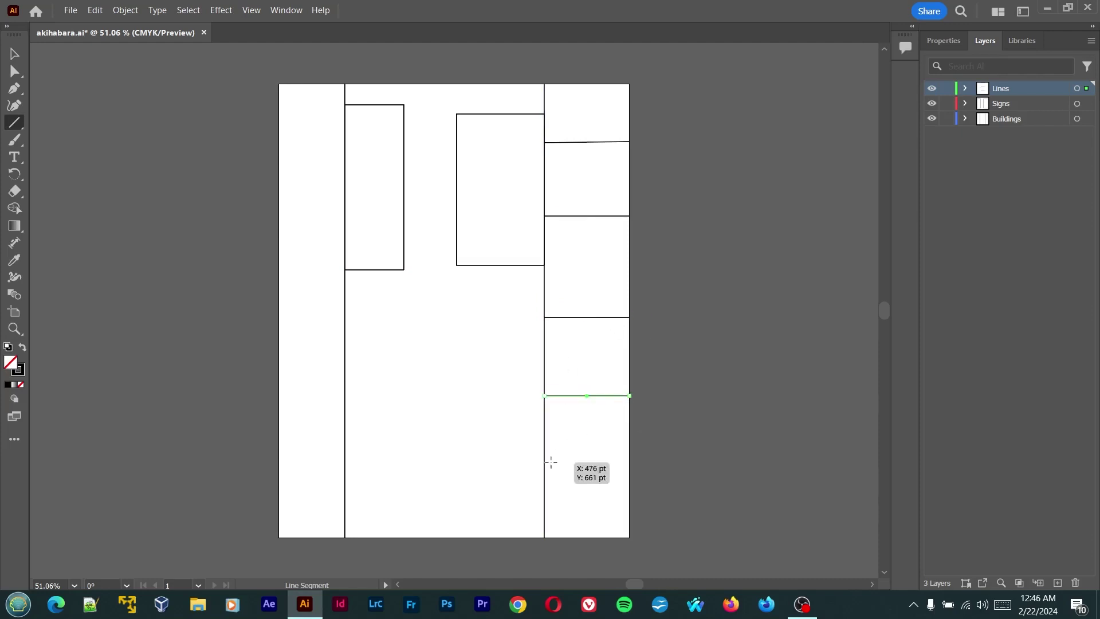
drag(544, 467, 627, 468)
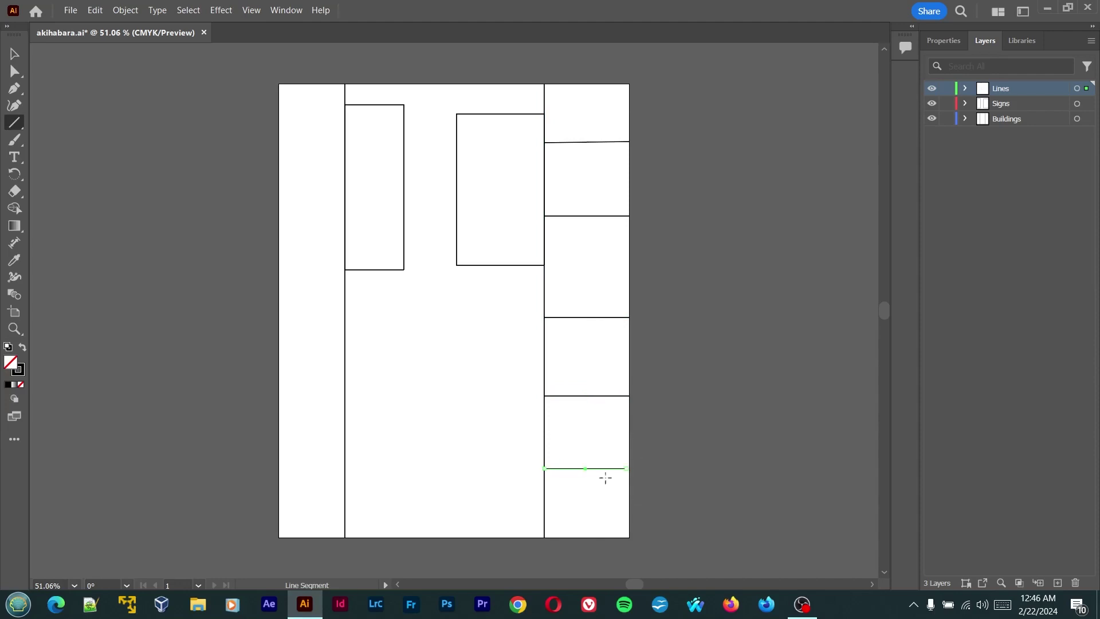
drag(545, 512, 623, 512)
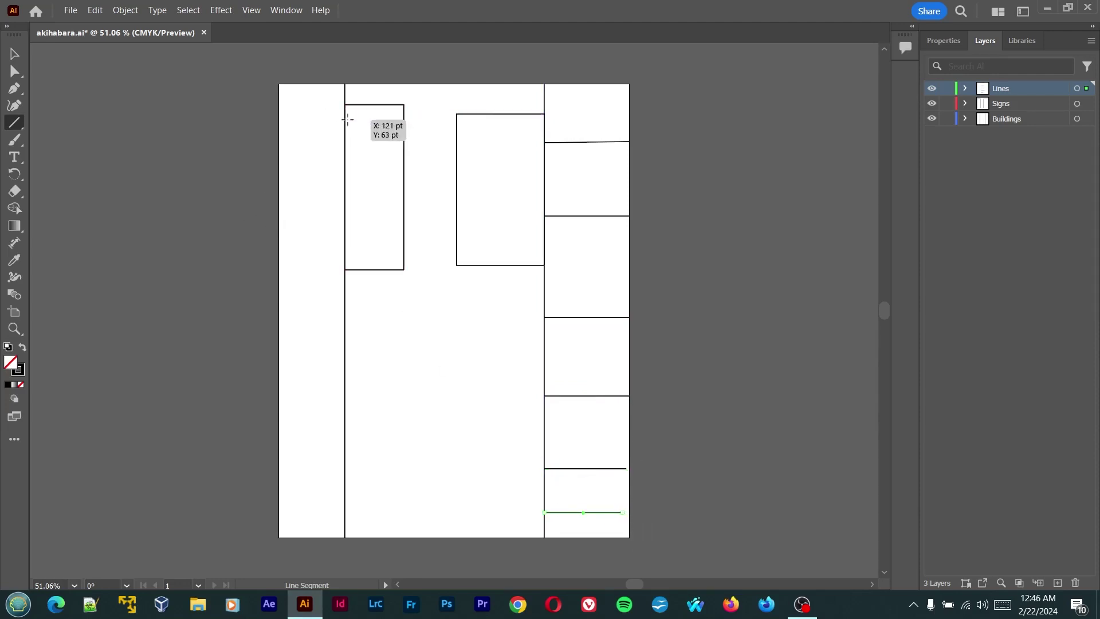
Draw ten horizontal line segments spaced down the left building column, redoing the third one so it ends at the artboard's edge
drag(347, 120, 278, 120)
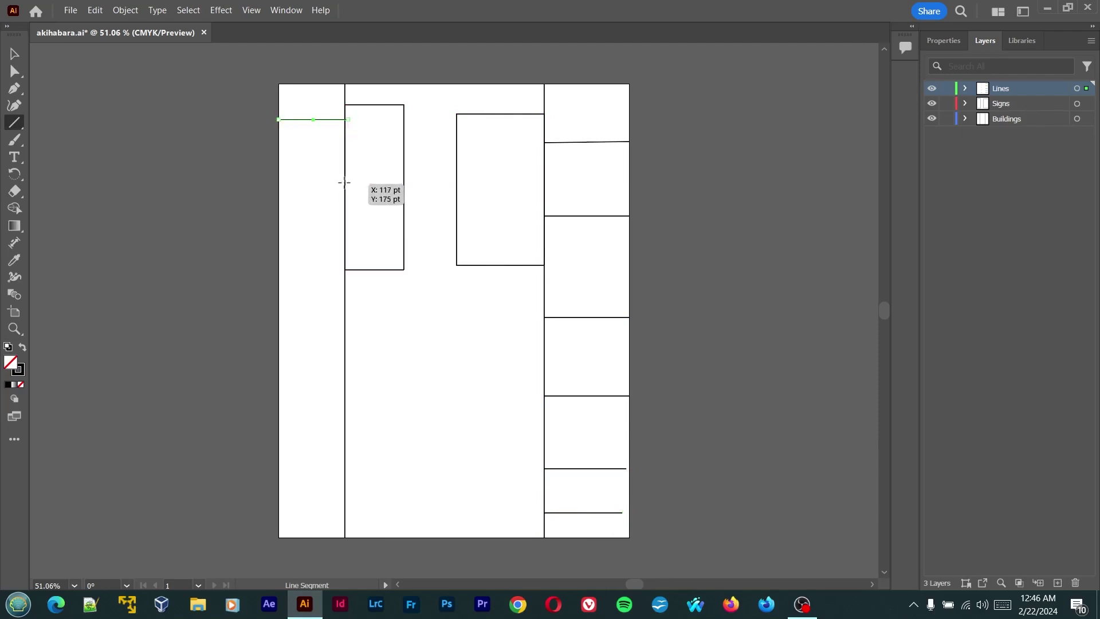
drag(344, 167, 279, 168)
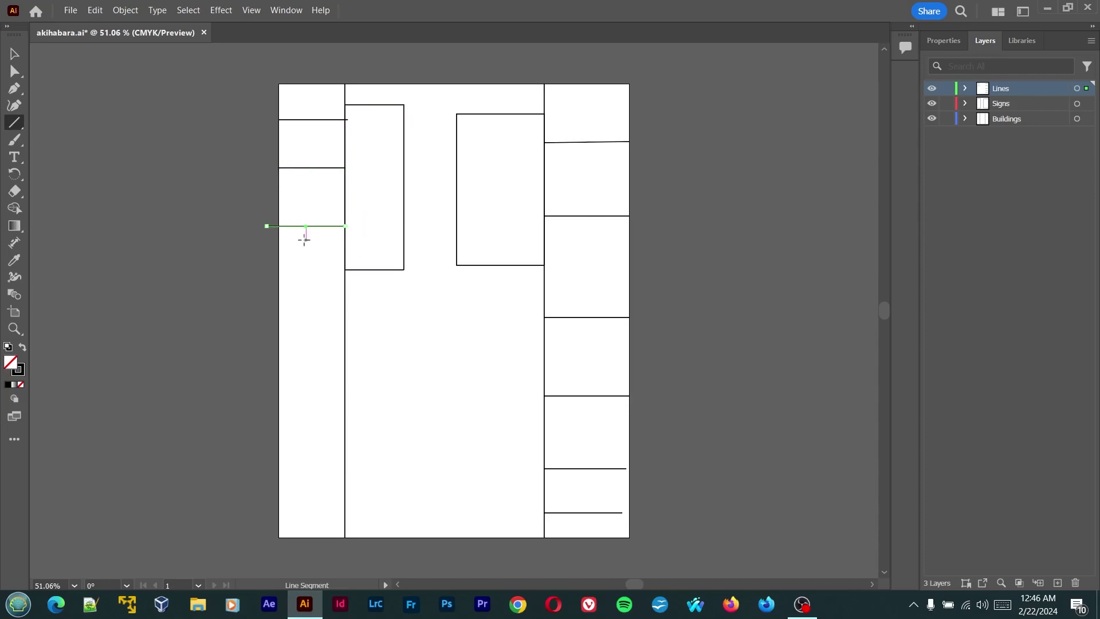
key(ctrl)
drag(278, 224, 344, 229)
drag(345, 290, 279, 291)
drag(344, 333, 281, 332)
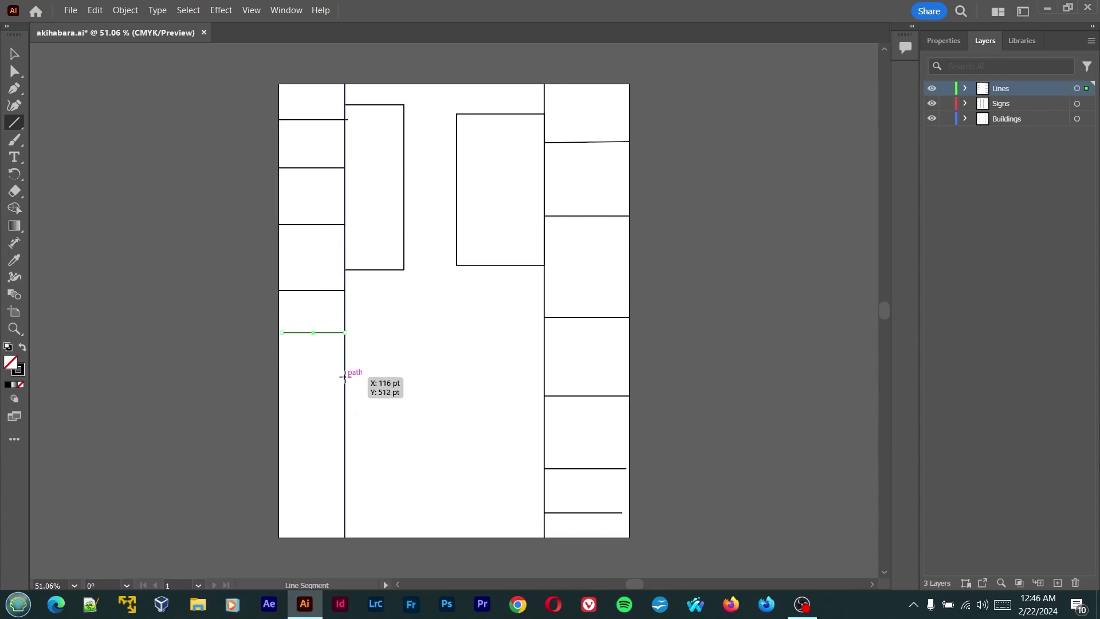
drag(344, 377, 281, 388)
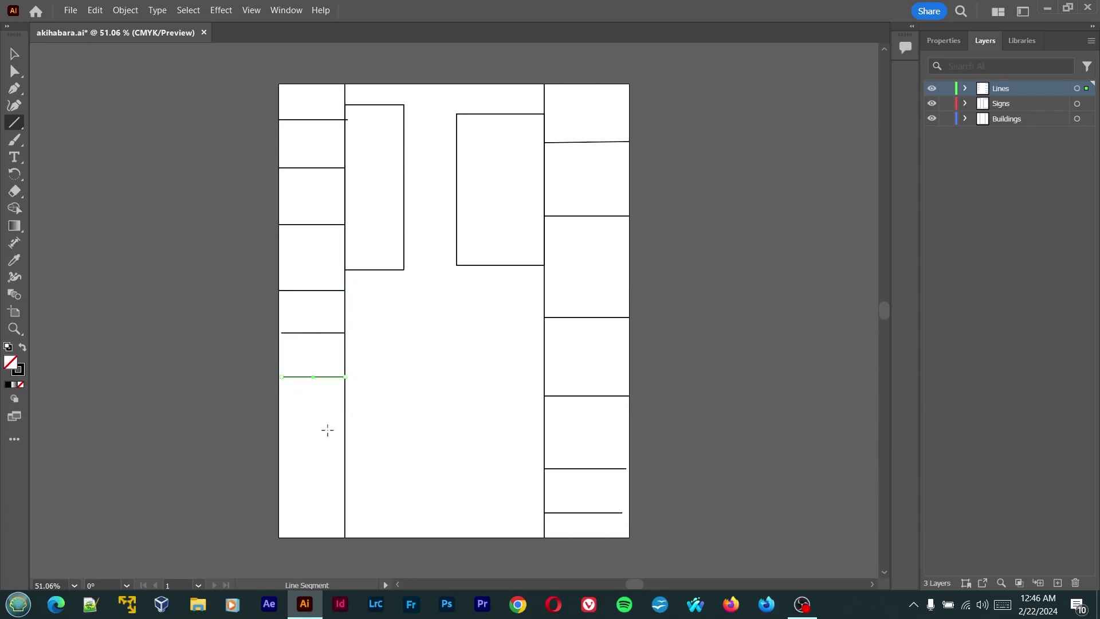
drag(344, 425, 277, 429)
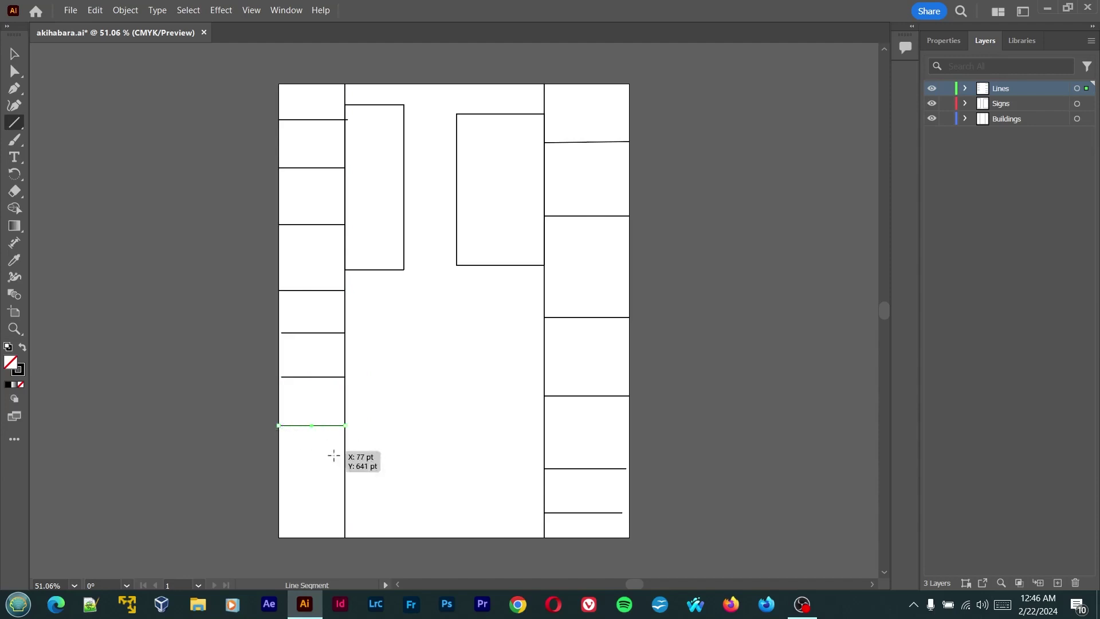
drag(344, 464, 283, 470)
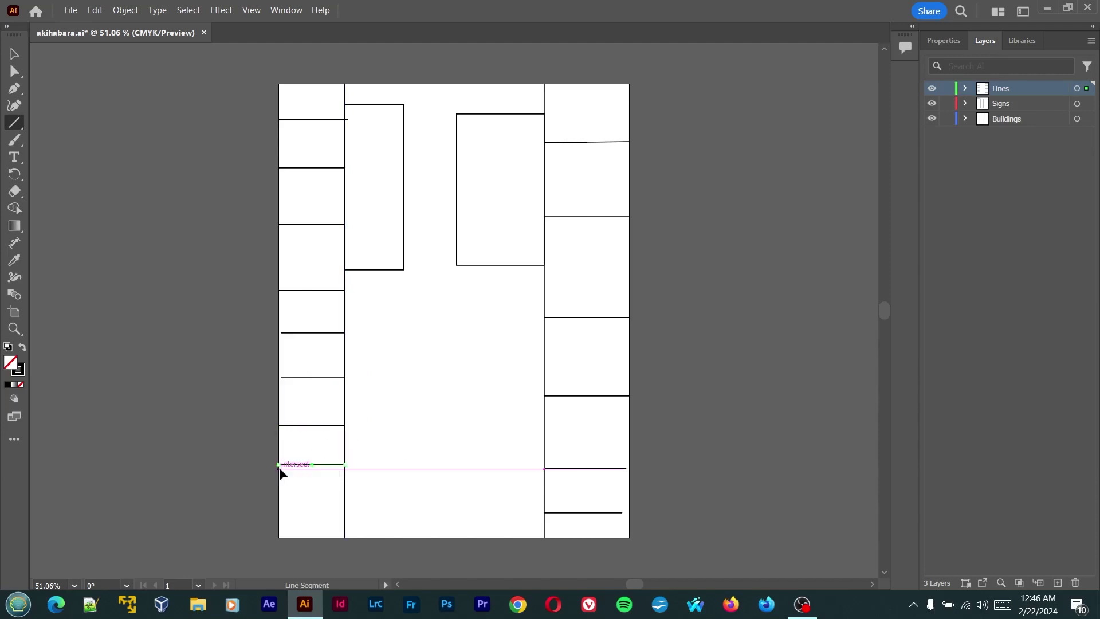
drag(345, 498, 285, 504)
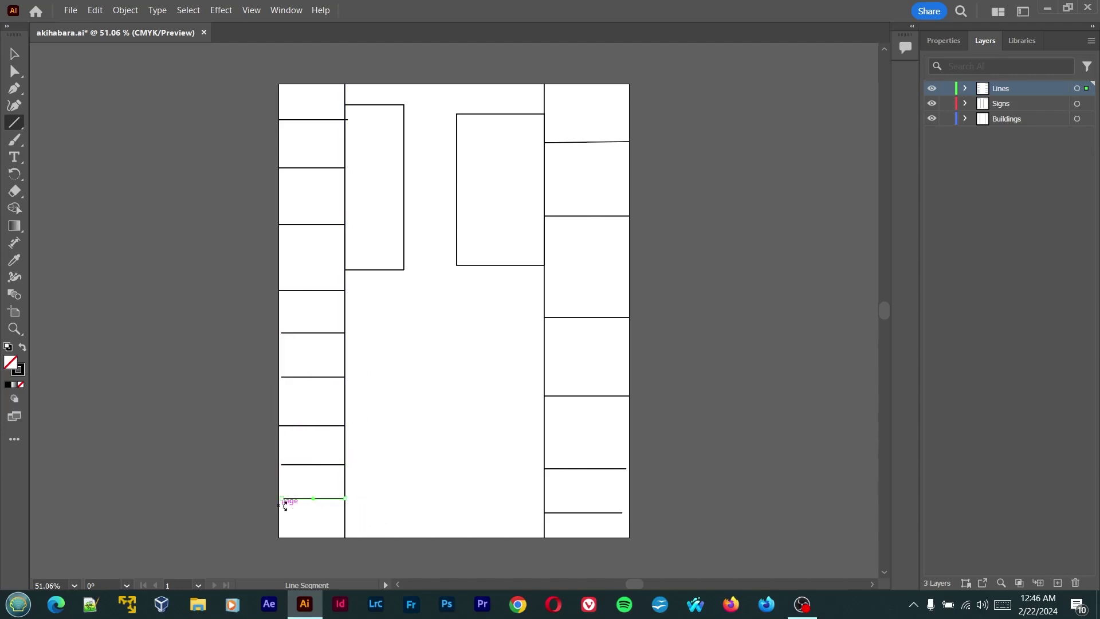
drag(344, 522, 281, 522)
Draw one full-height vertical line through the right building column and one through the left column, and leave nothing selected
mouse_move(594, 84)
mouse_down()
mouse_move(581, 467)
mouse_move(595, 540)
mouse_up()
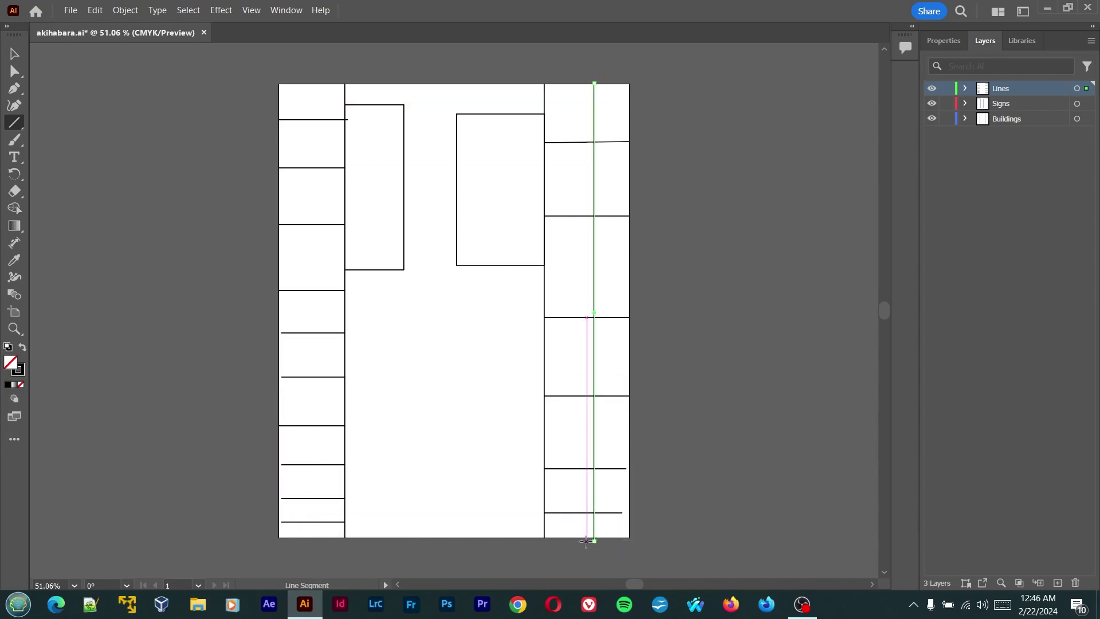
drag(304, 85, 285, 539)
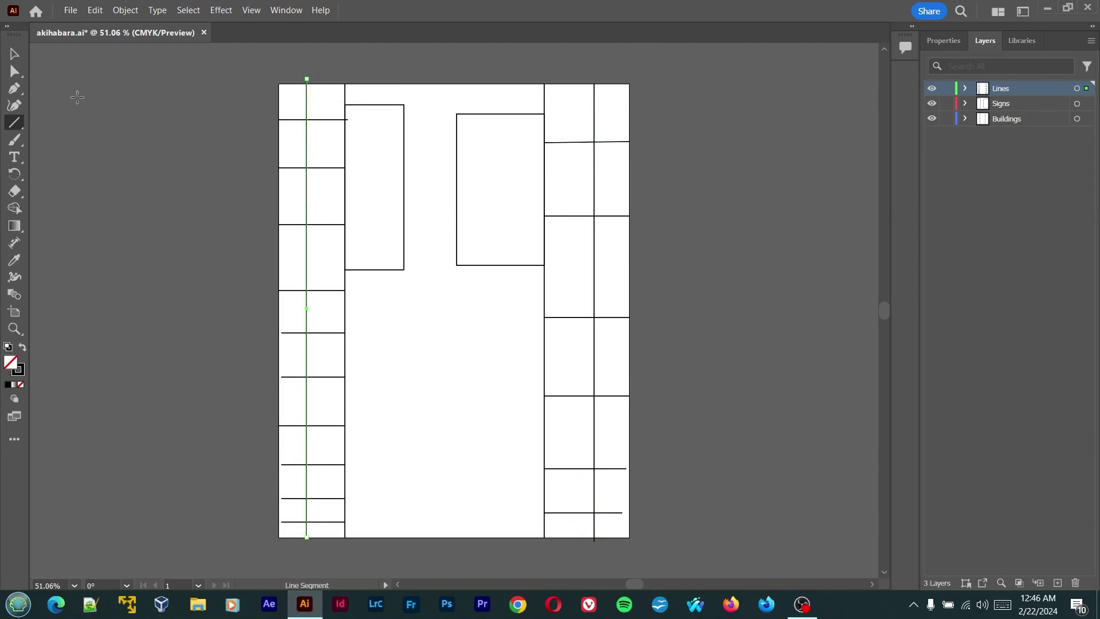
click(15, 54)
click(131, 176)
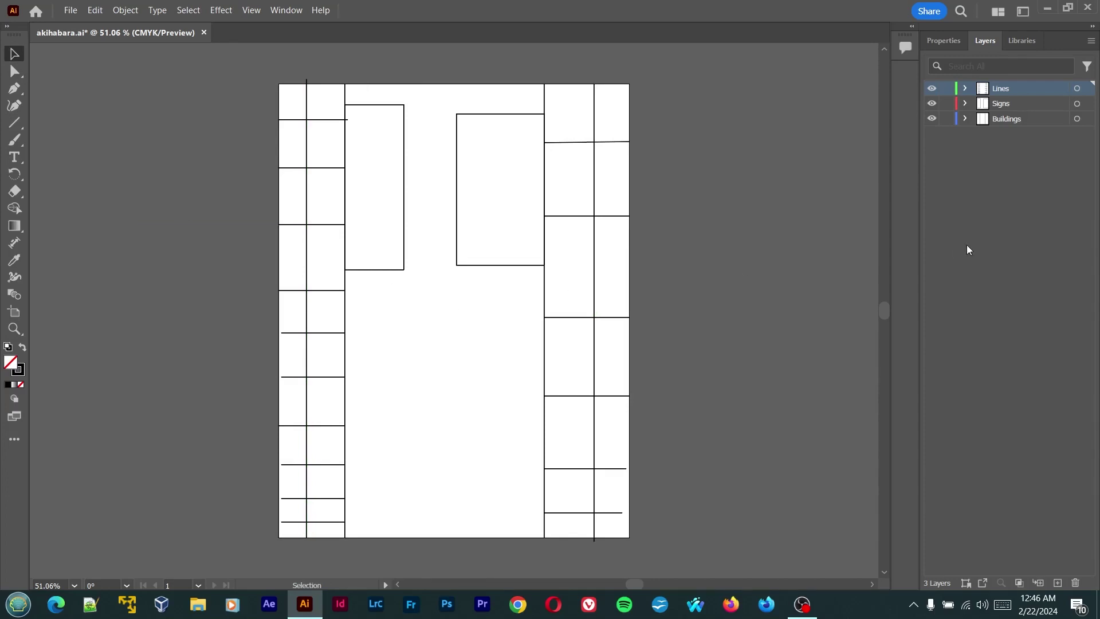
Create a new layer named Caligraphy above Lines and another named Colors on top of it
click(1058, 582)
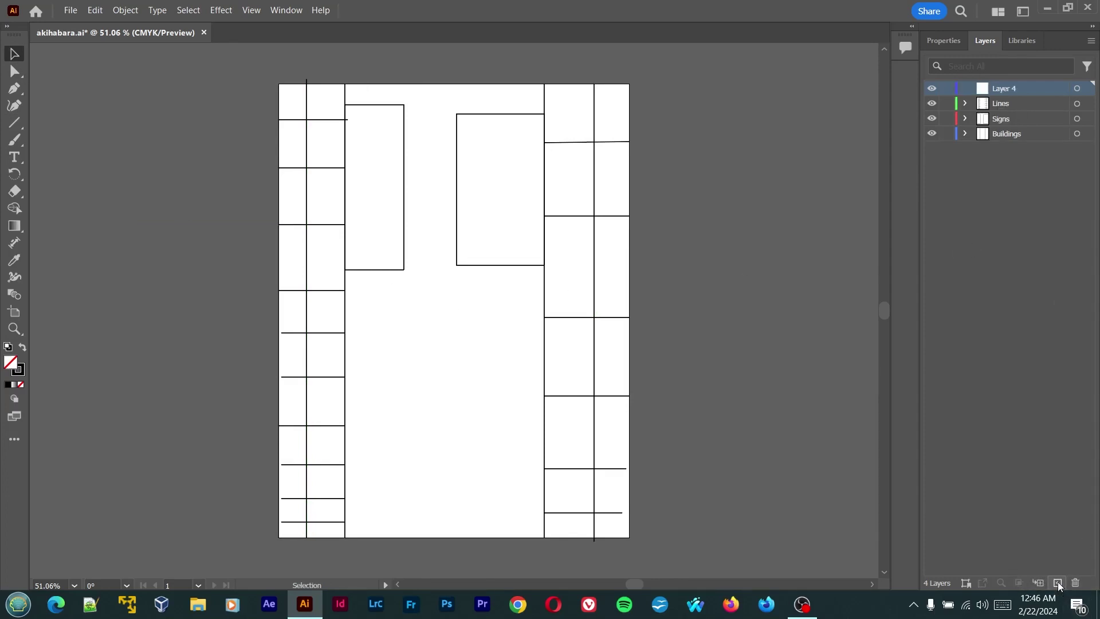
double_click(1007, 88)
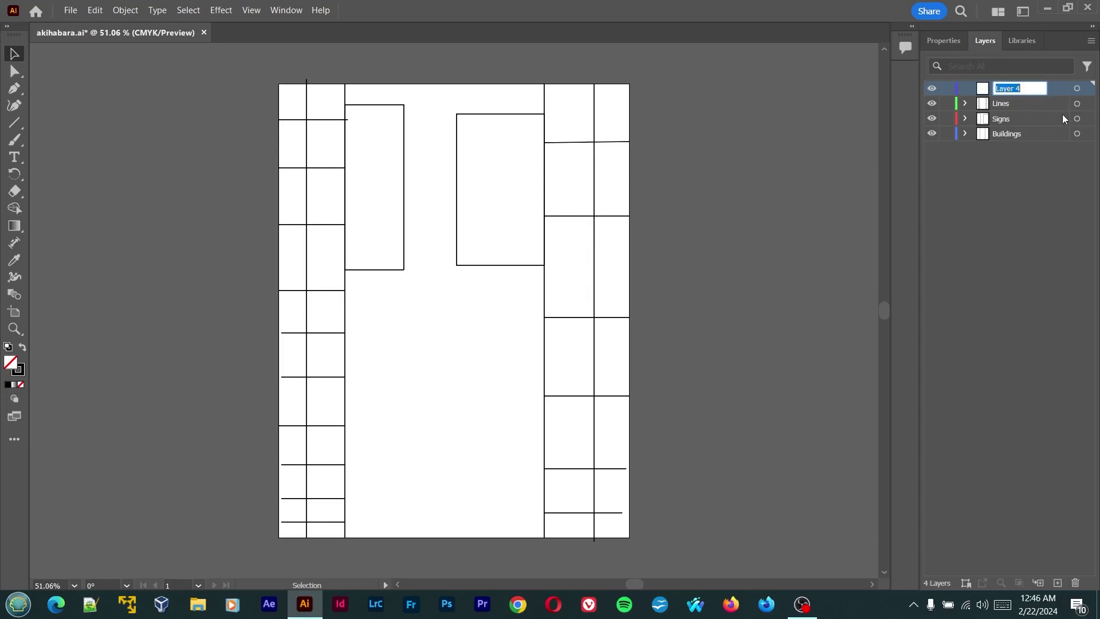
text(Caligraphy)
key(Return)
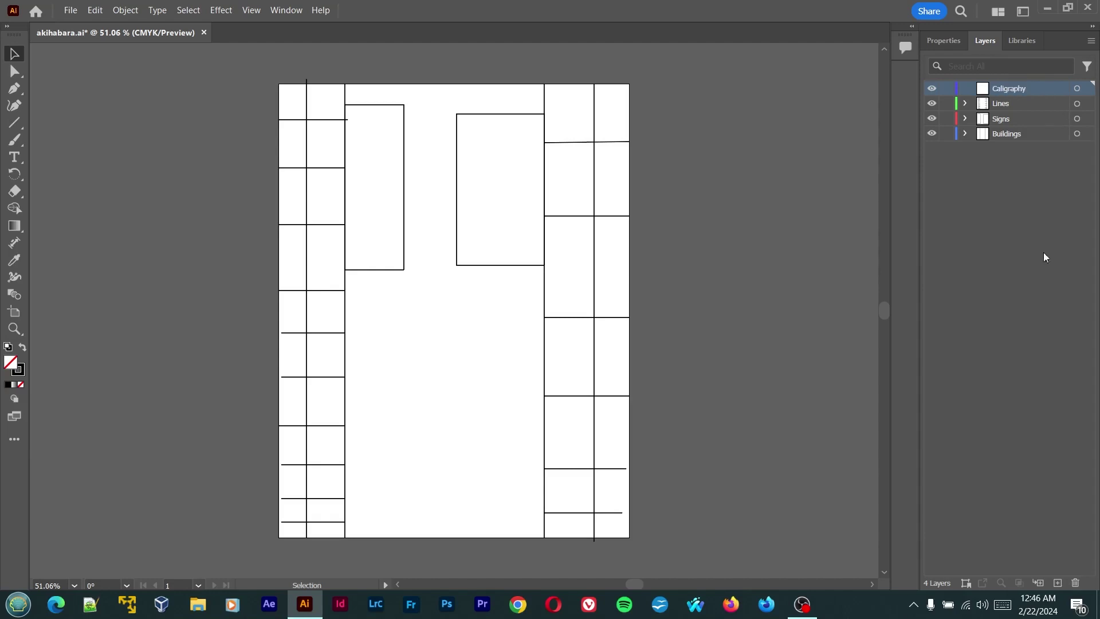
click(1058, 583)
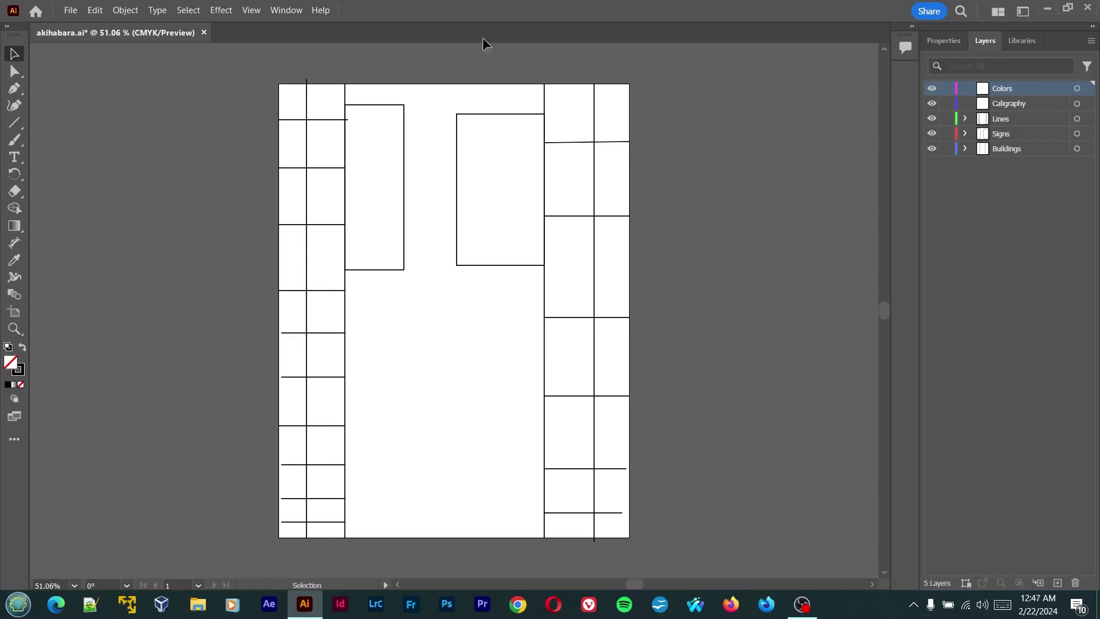
Choose the Paintbrush tool and set the fill to a medium blue
click(21, 138)
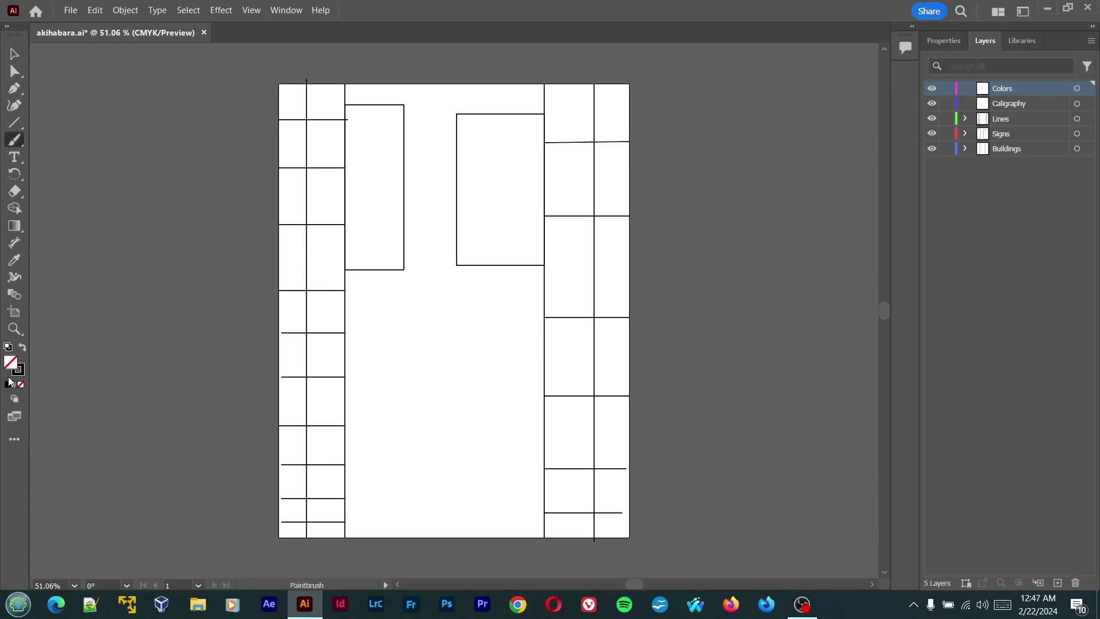
right_click(16, 145)
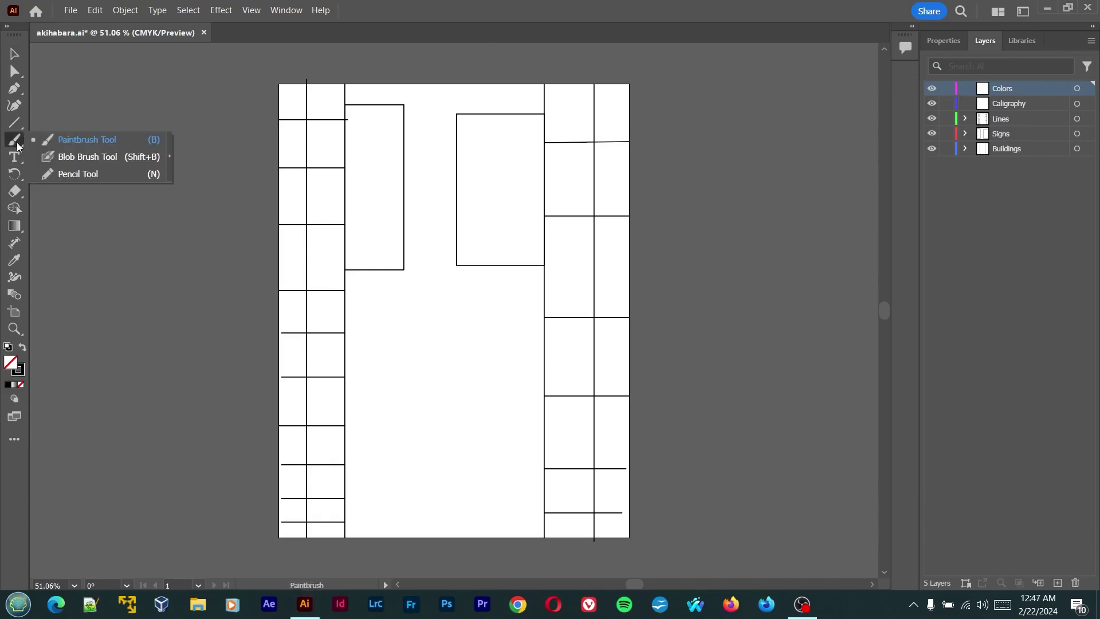
click(66, 144)
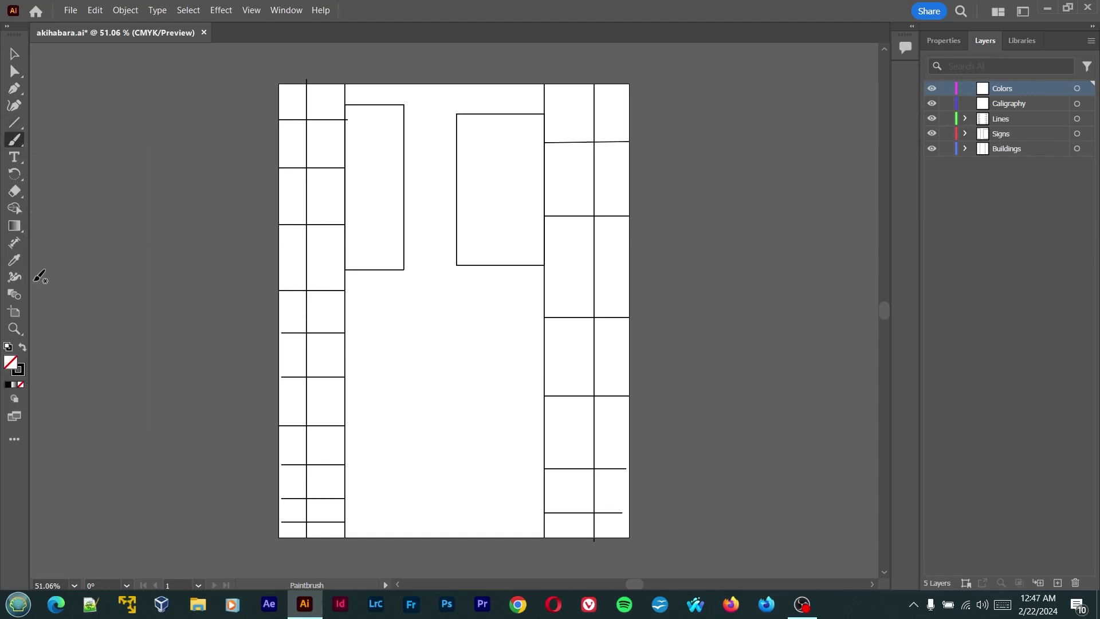
double_click(15, 367)
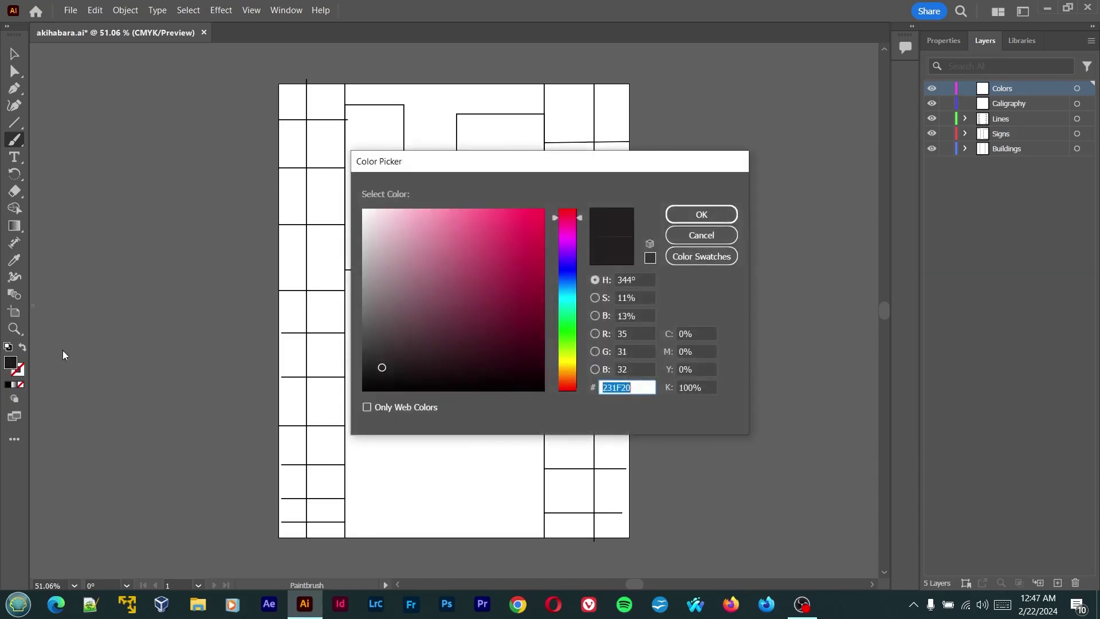
click(572, 288)
drag(515, 224, 536, 213)
click(702, 215)
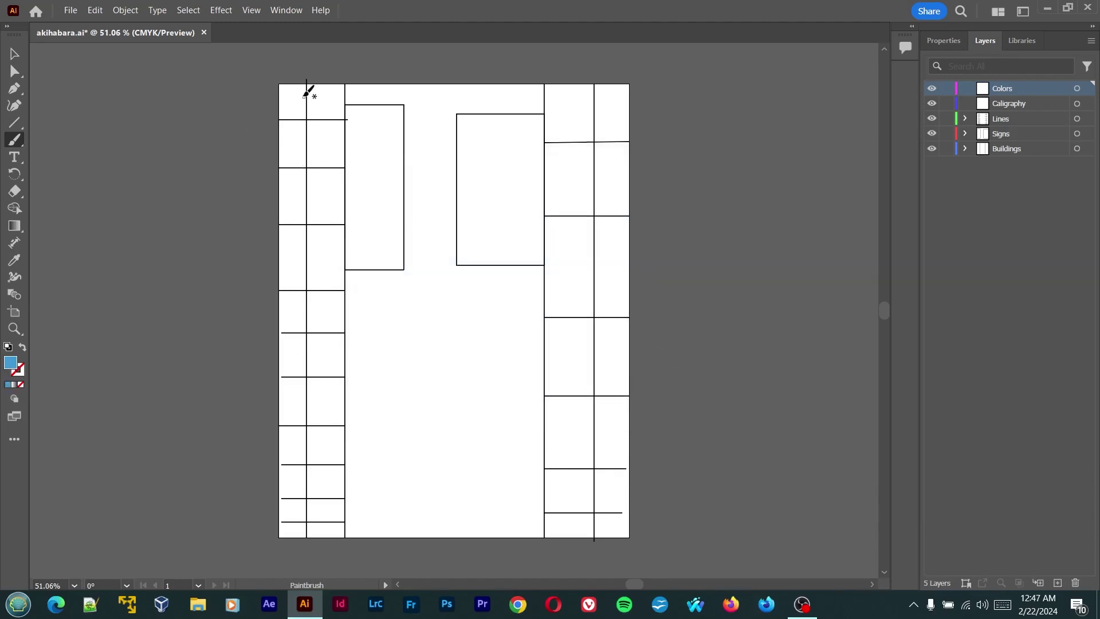
Paint two vertical blue brush strokes down the full height of the left building column and save the file
mouse_move(287, 91)
mouse_down()
mouse_move(309, 162)
mouse_move(297, 263)
mouse_move(304, 540)
mouse_up()
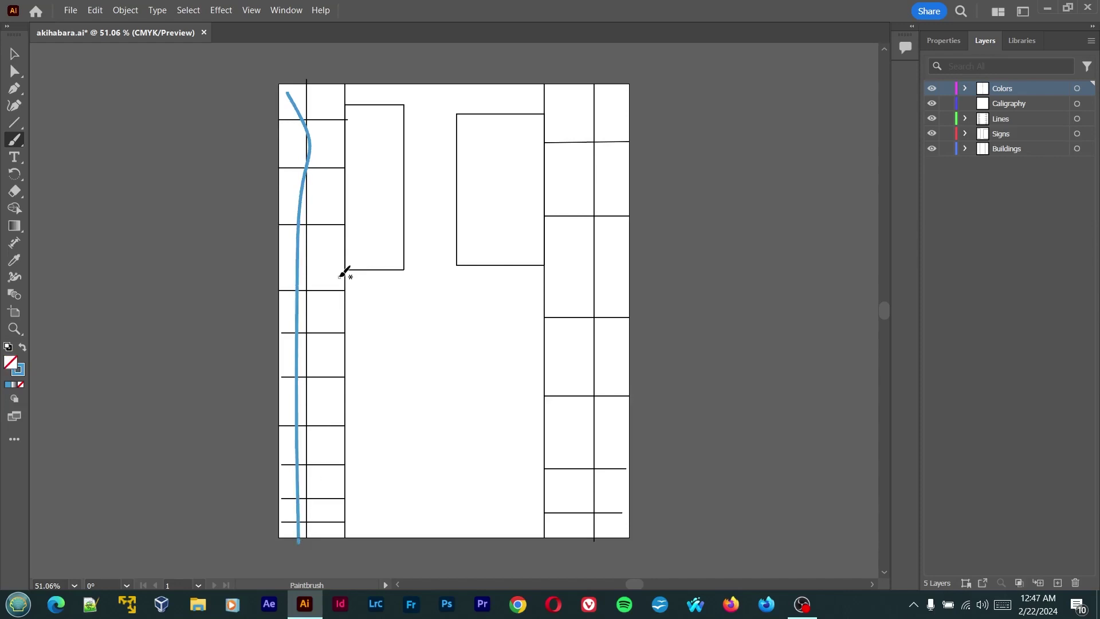
drag(327, 90, 333, 542)
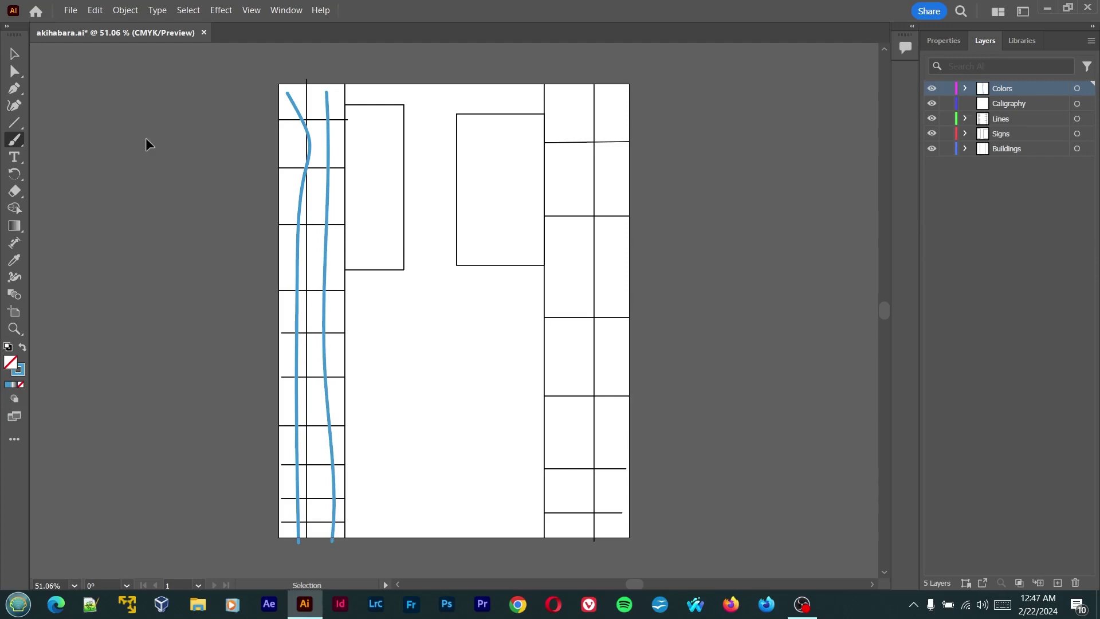
key(ctrl+s)
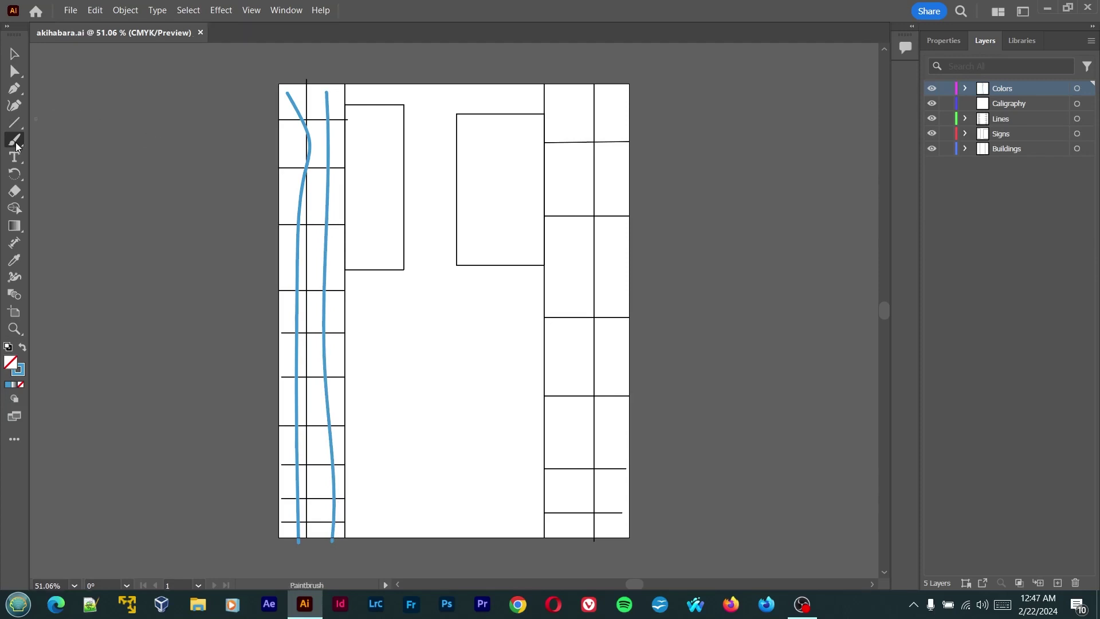
Swap fill and stroke, and paint a third full-height blue brush stroke down the left building column
click(17, 144)
click(117, 140)
click(22, 349)
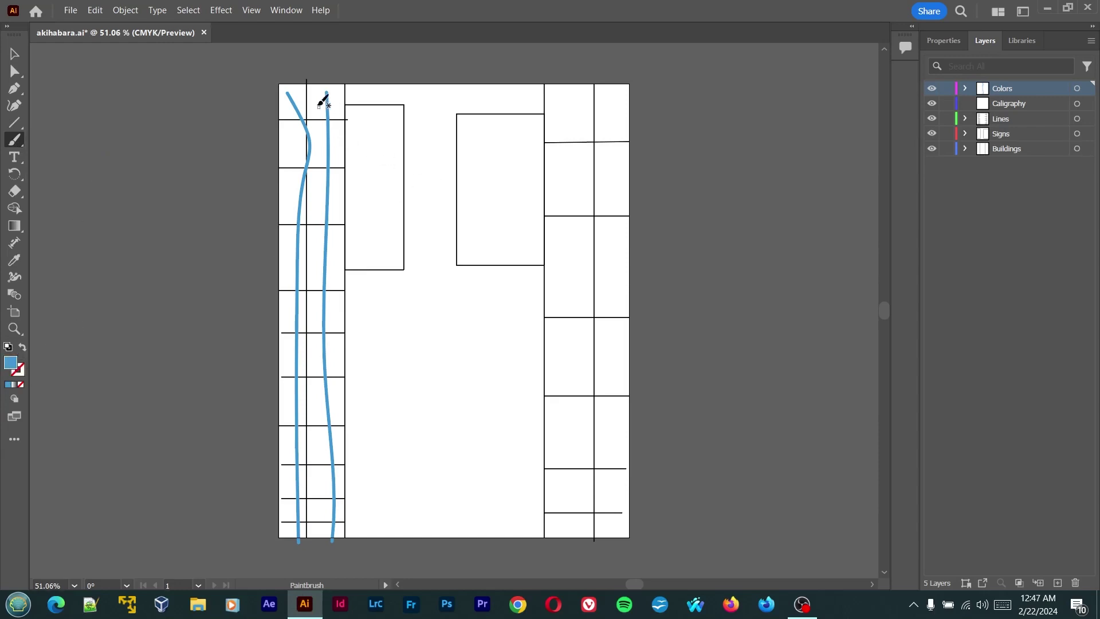
drag(316, 92, 319, 547)
key(shift+x)
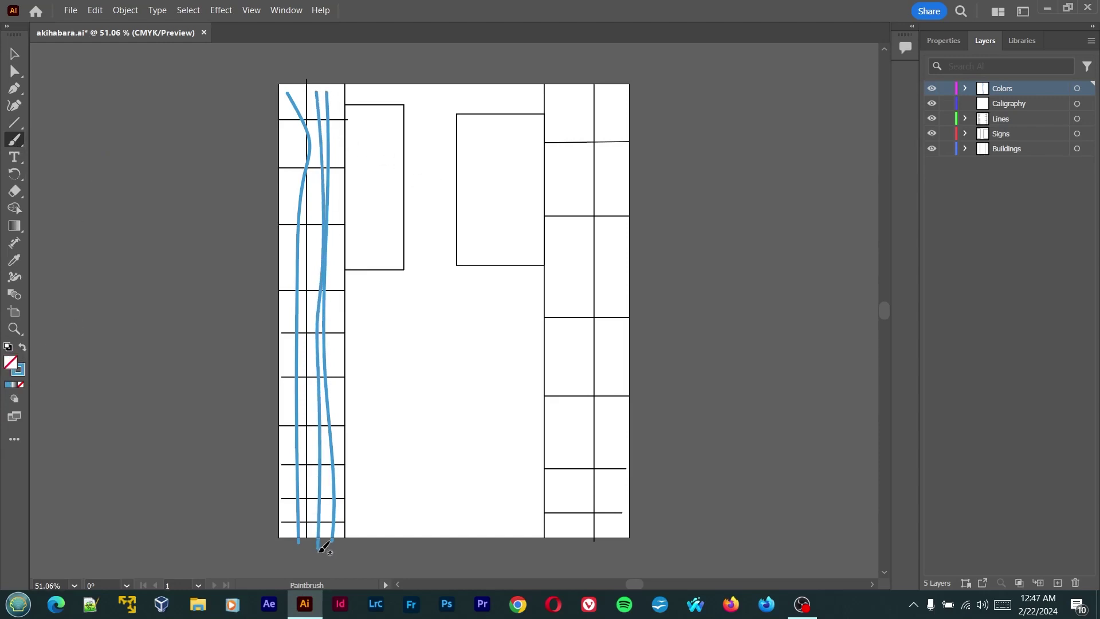
Set the fill colour to turquoise 13E8B5 and paint another vertical brush stroke near the left building column's inner edge
double_click(11, 362)
mouse_move(518, 270)
mouse_down()
mouse_move(536, 285)
mouse_move(527, 223)
mouse_up()
click(572, 311)
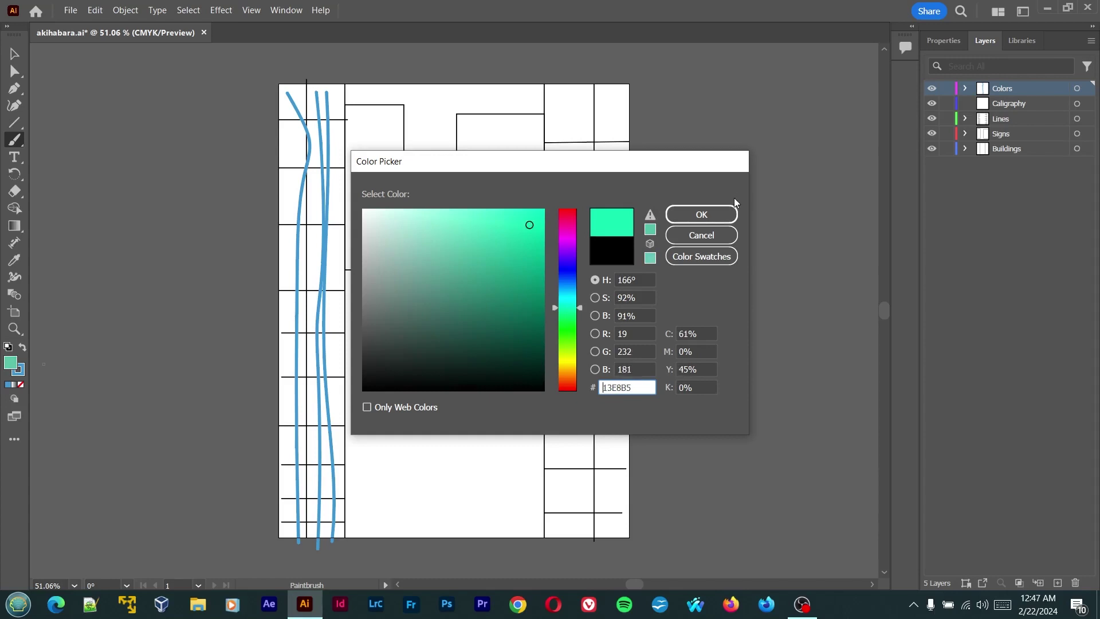
click(714, 216)
drag(332, 104, 332, 491)
Switch to a white stroke with no fill and paint a vertical white brush stroke beside the left building column's vertical line
key(slash)
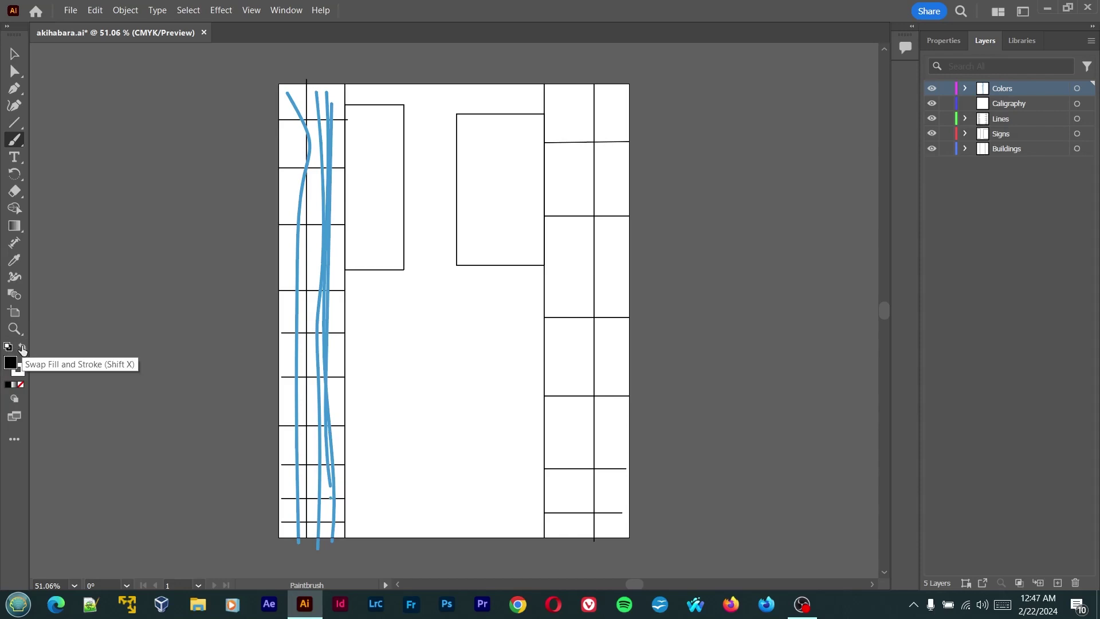
click(22, 347)
drag(314, 122, 310, 554)
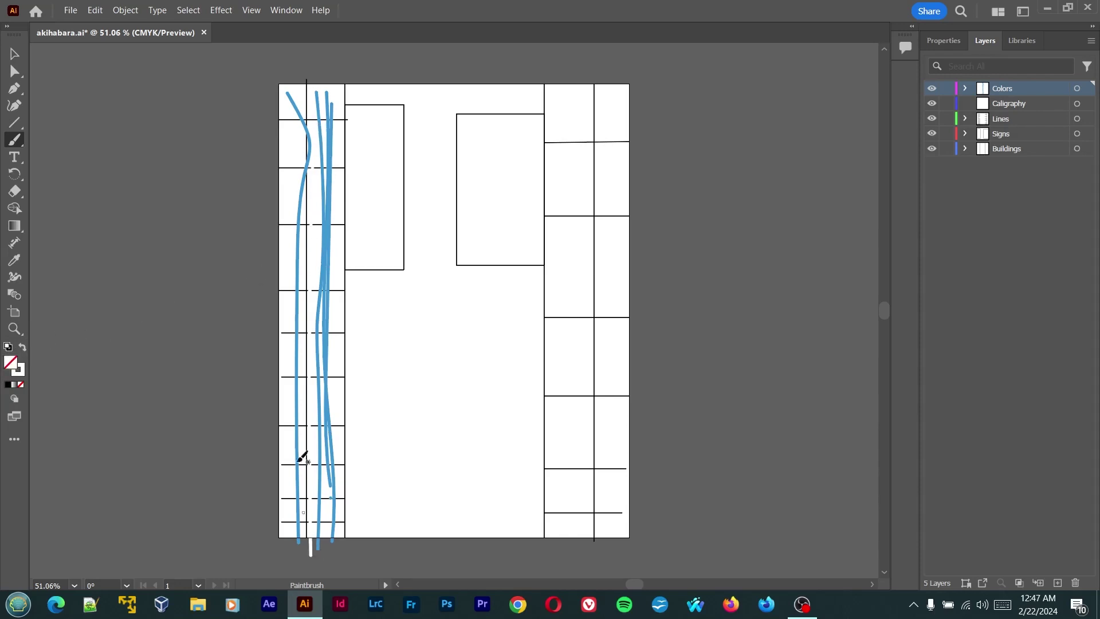
Set the fill colour to blue 006EA8 from the colour spectrum
click(10, 383)
click(770, 199)
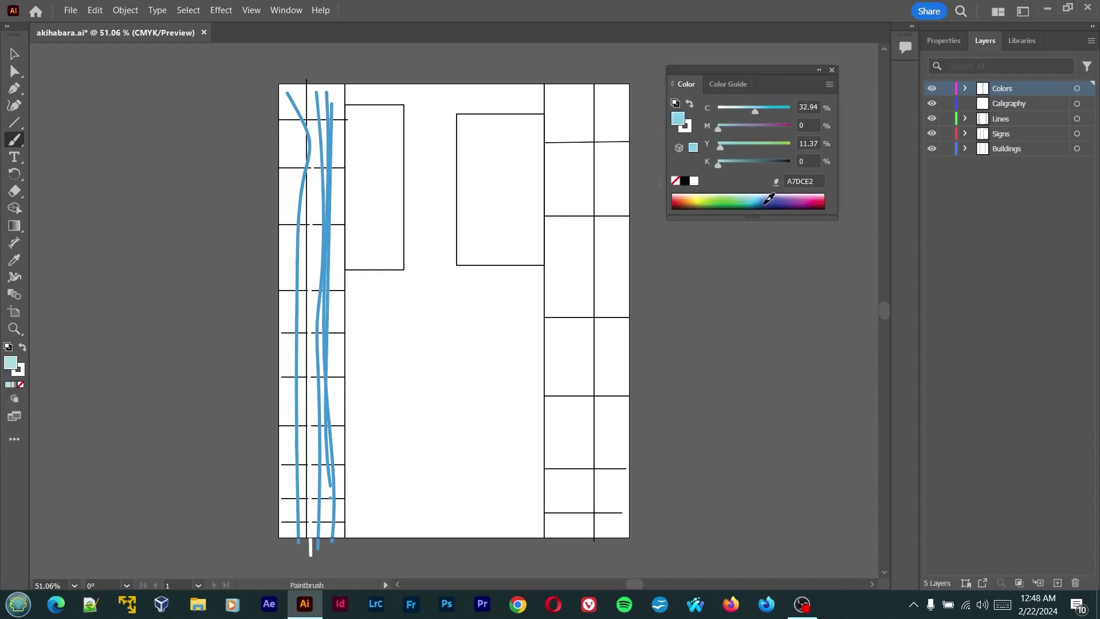
click(770, 203)
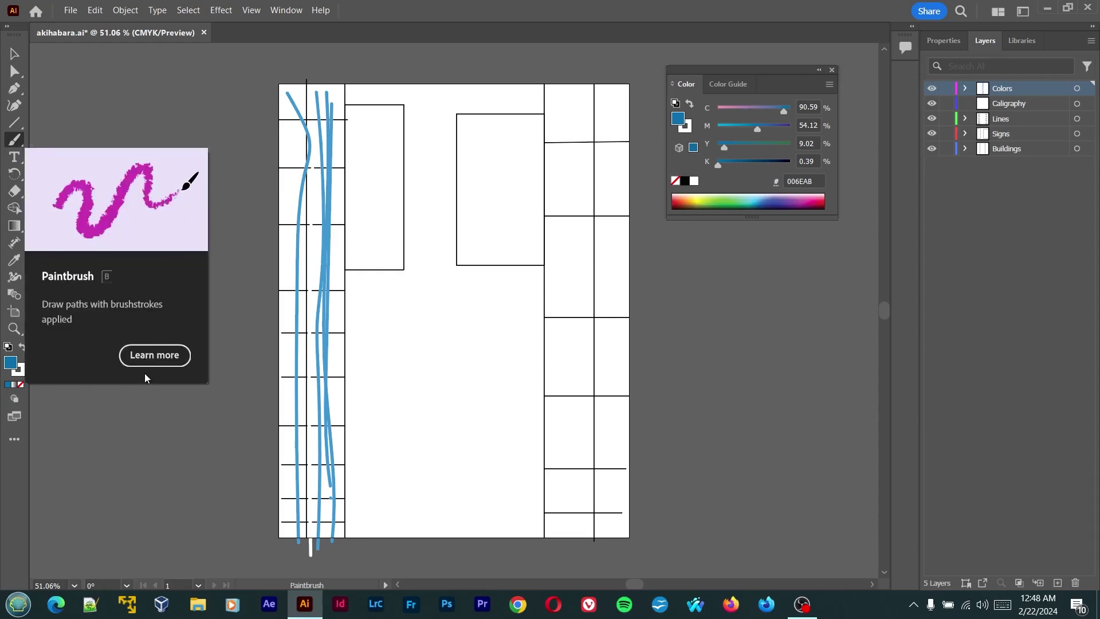
Read through the help article on drawing and editing paths with the Paintbrush tool, and close it
click(150, 357)
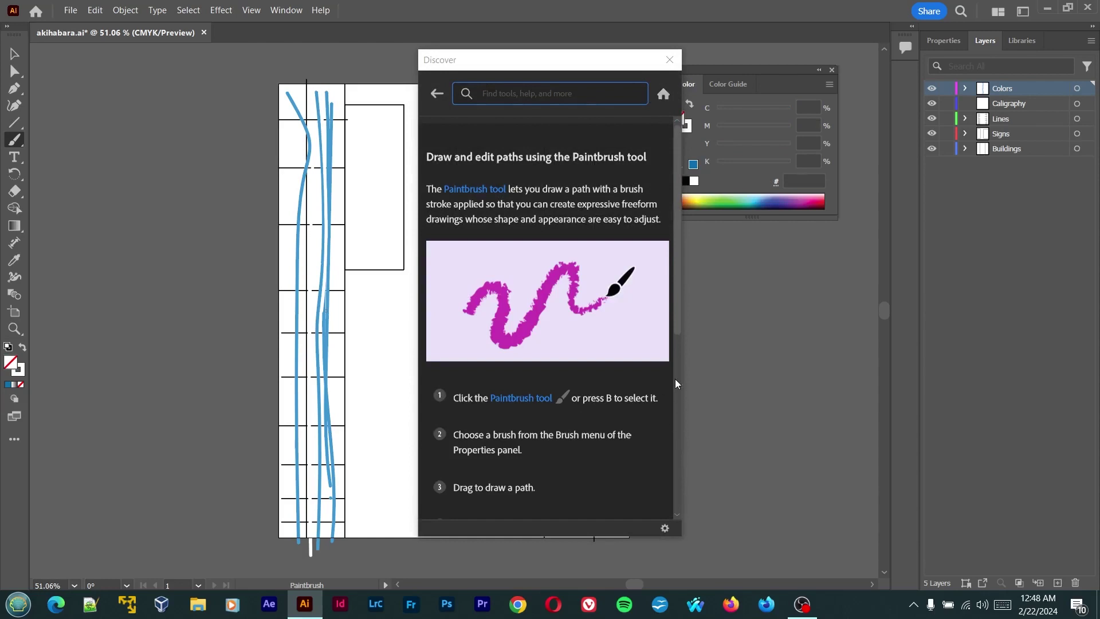
scroll(681, 418, down, 5)
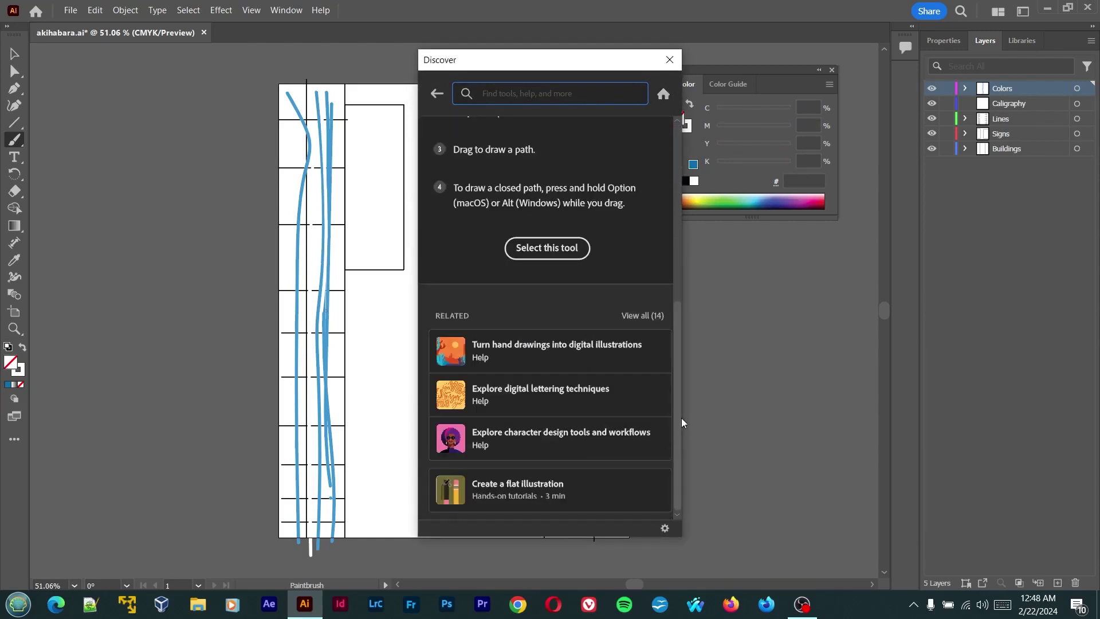
click(676, 58)
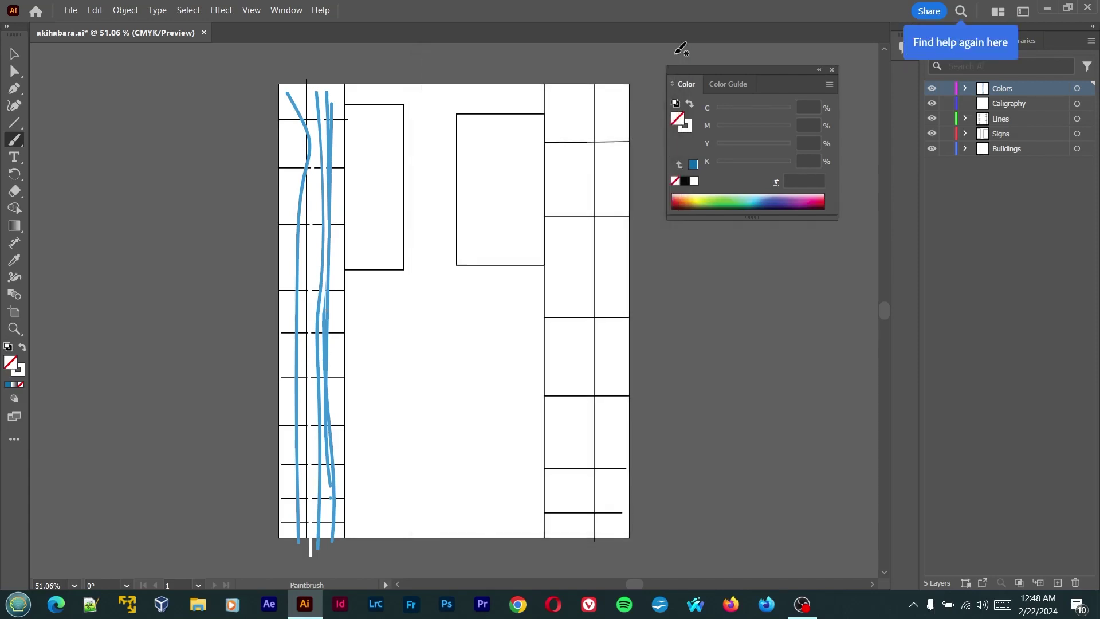
Paint two more vertical white brush strokes down the outer half of the left building column
click(832, 70)
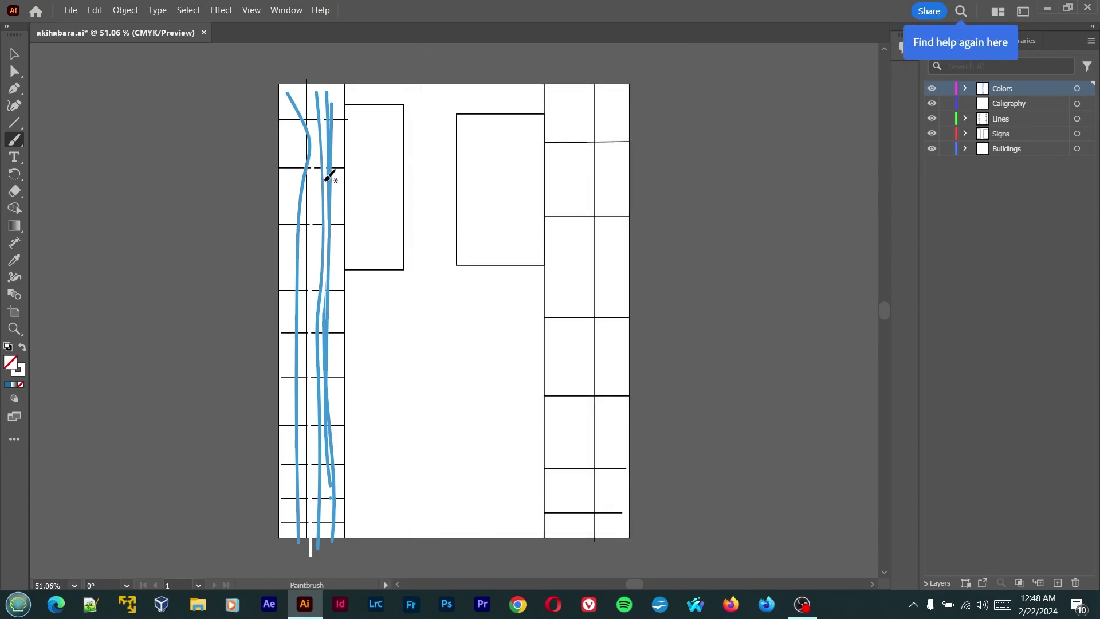
drag(300, 282, 307, 546)
click(5, 386)
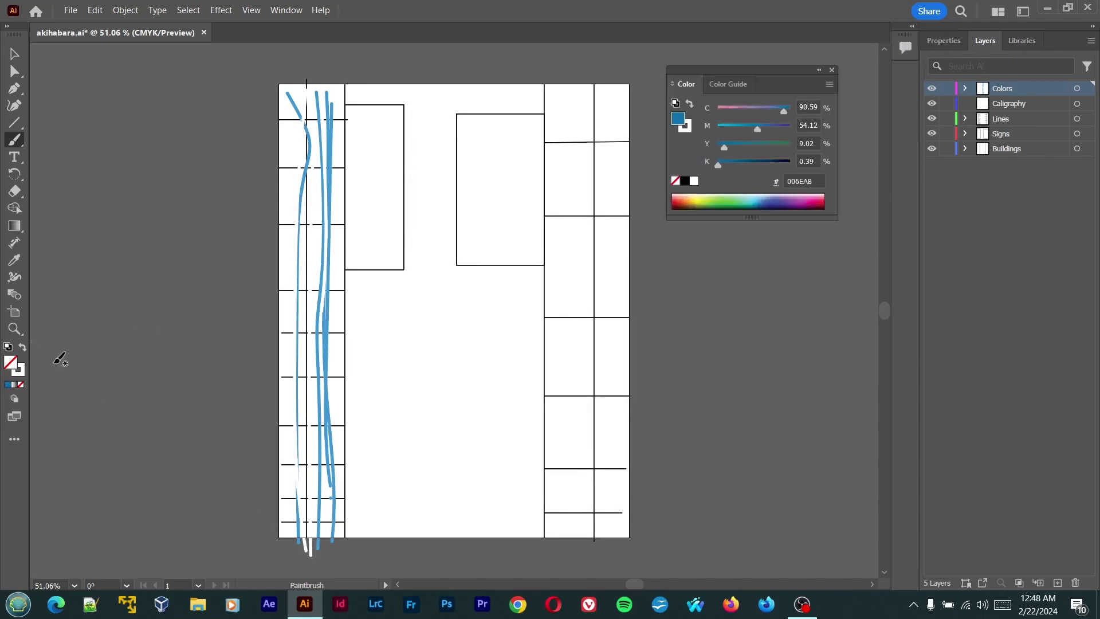
mouse_move(292, 92)
mouse_down()
mouse_move(272, 382)
mouse_move(292, 549)
mouse_up()
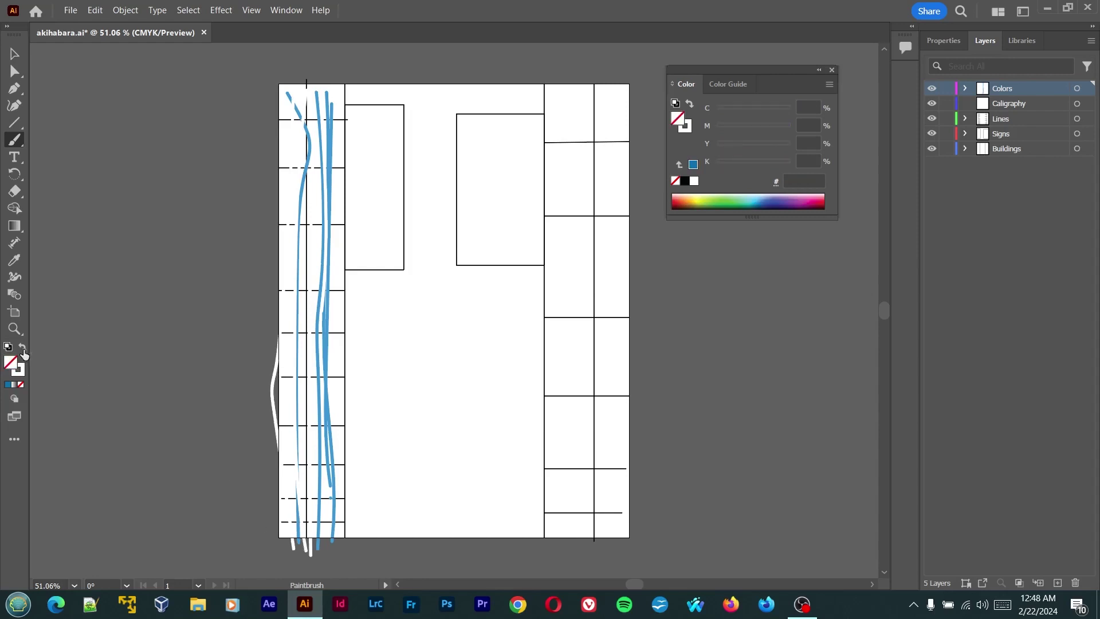
Swap fill and stroke, set the colour to blue 415DAA, and paint a vertical brush stroke along the left building column's vertical line
click(24, 347)
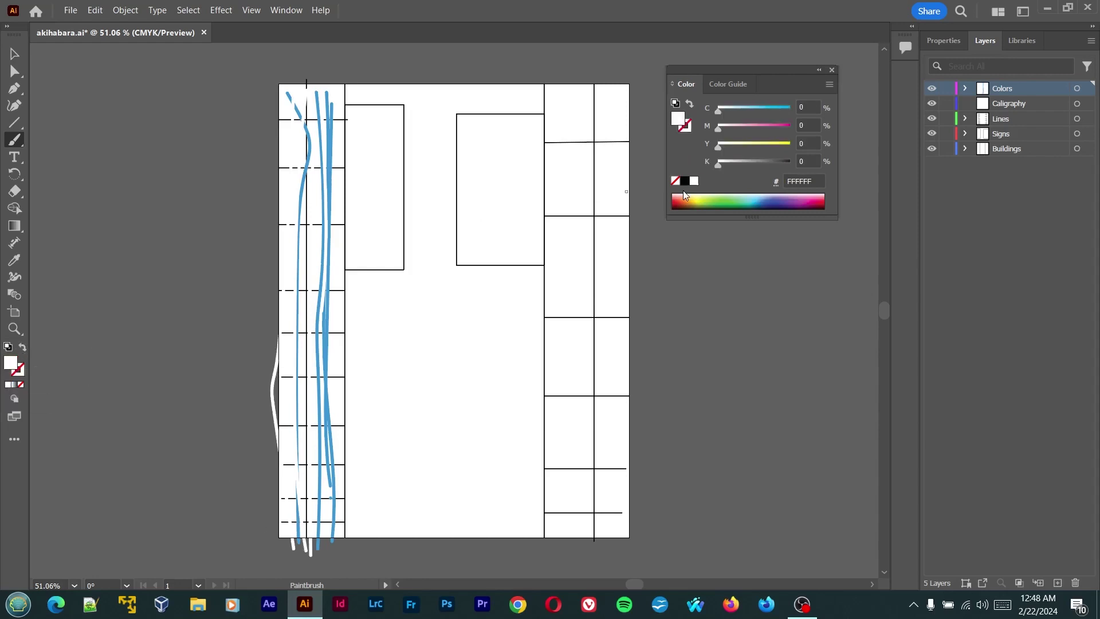
click(780, 198)
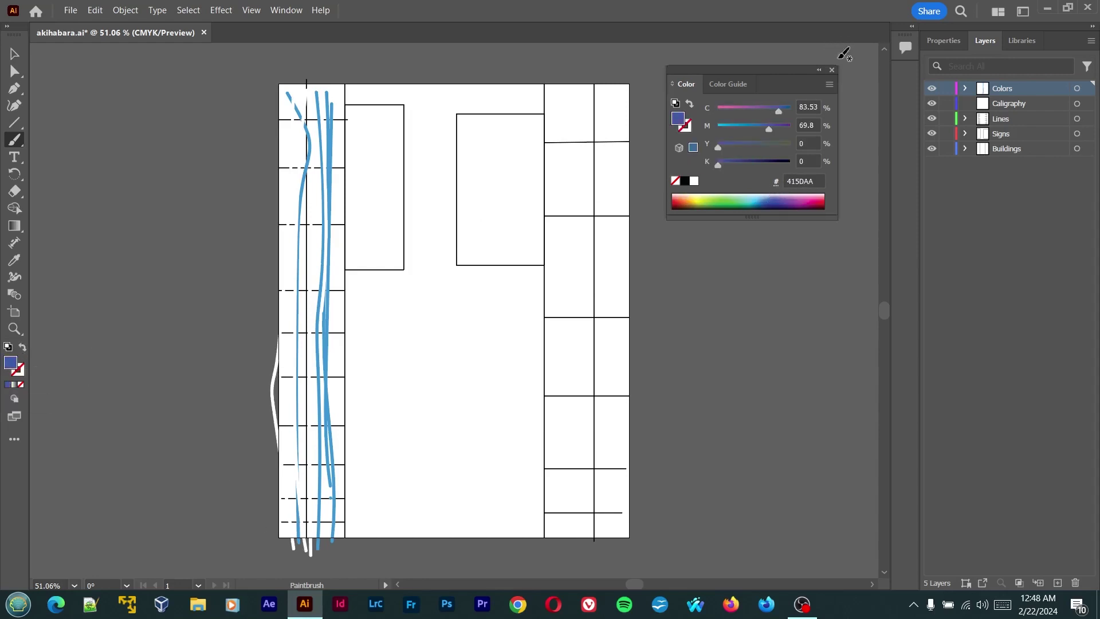
right_click(833, 80)
click(835, 74)
click(832, 70)
drag(314, 107, 302, 517)
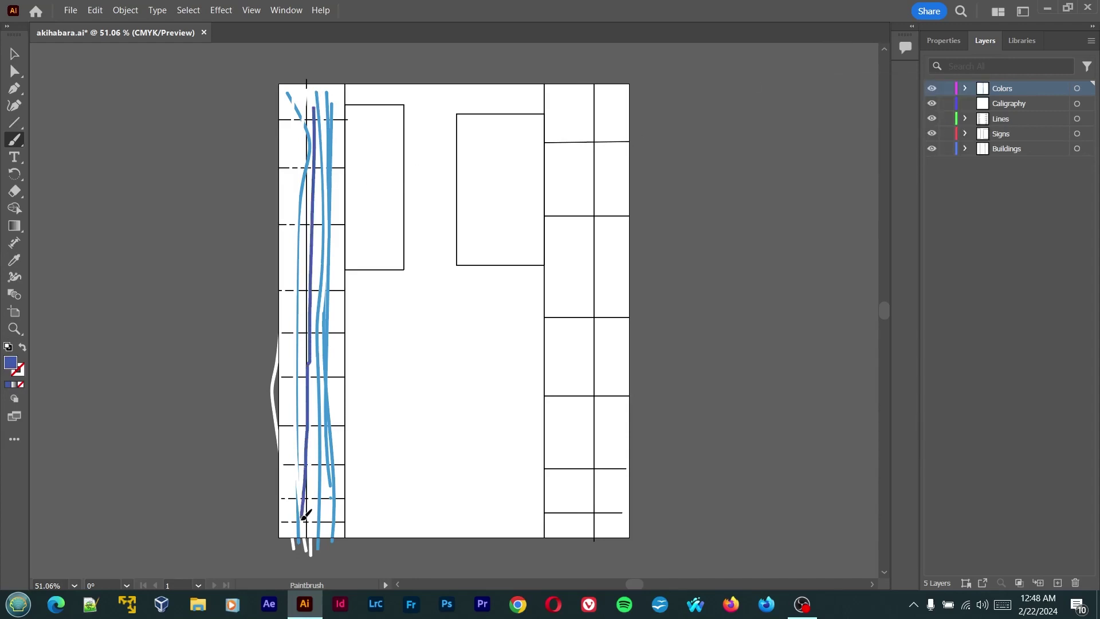
Paint four dark blue vertical brush strokes down the right building column, two on each side of its vertical line
mouse_move(579, 86)
mouse_down()
mouse_move(574, 344)
mouse_move(591, 541)
mouse_up()
drag(612, 154, 621, 538)
drag(561, 87, 575, 533)
drag(614, 89, 617, 532)
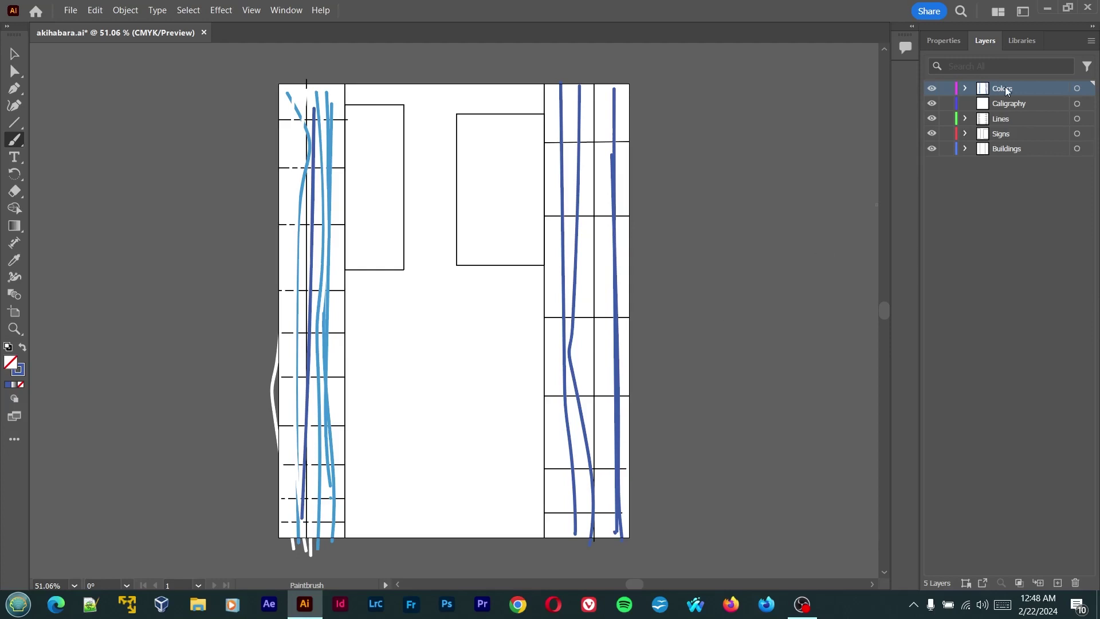
Make the Caligraphy layer active, restore the default fill and stroke colours, and save the document
click(1030, 104)
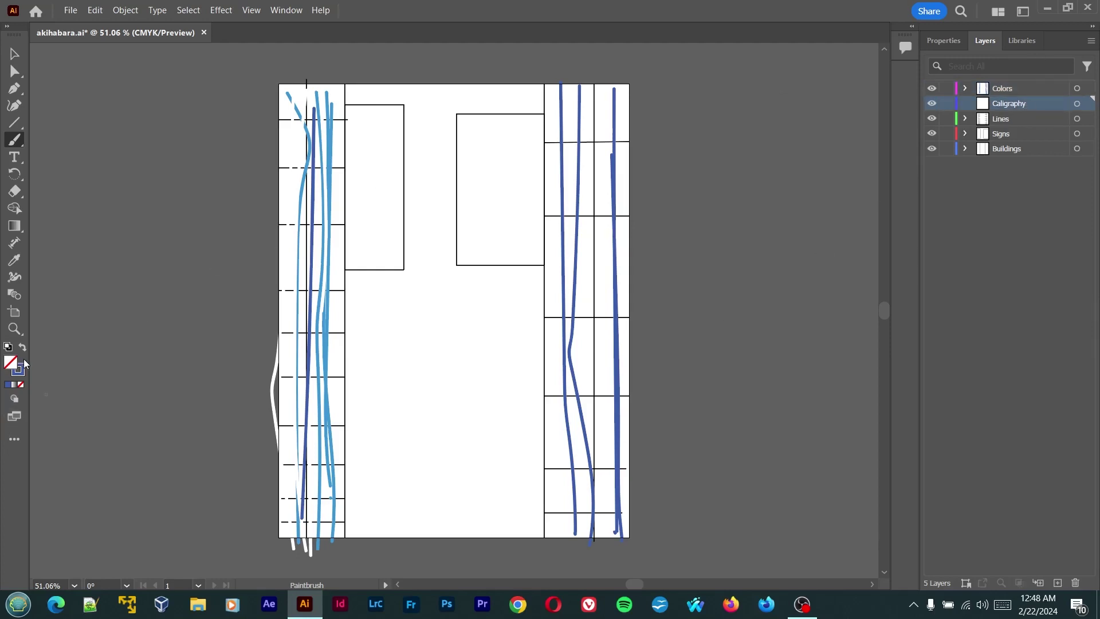
click(8, 346)
key(ctrl+s)
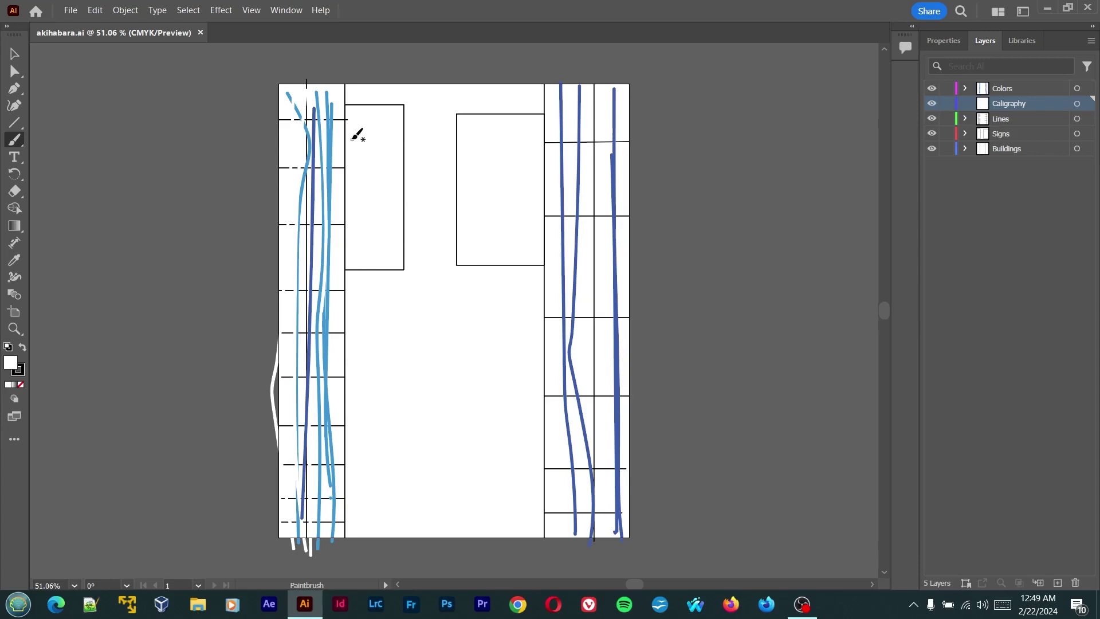
Paint the black katakana characters オ, ノ and テ one below another inside the left sign
drag(351, 139, 399, 138)
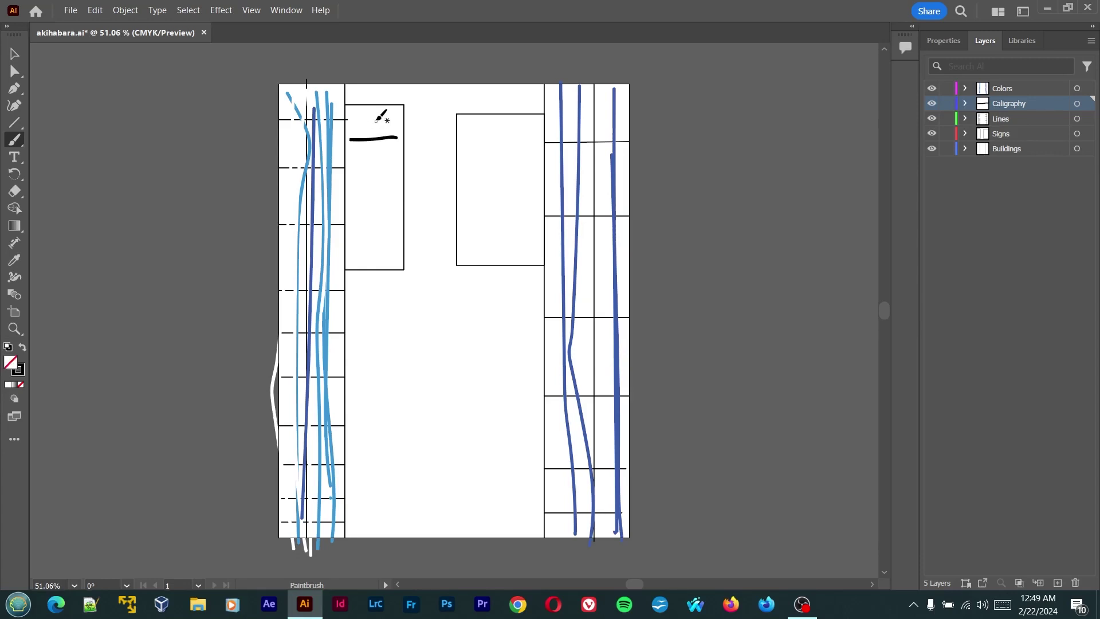
mouse_move(377, 113)
mouse_down()
mouse_move(378, 167)
mouse_move(362, 176)
mouse_up()
drag(376, 139, 354, 162)
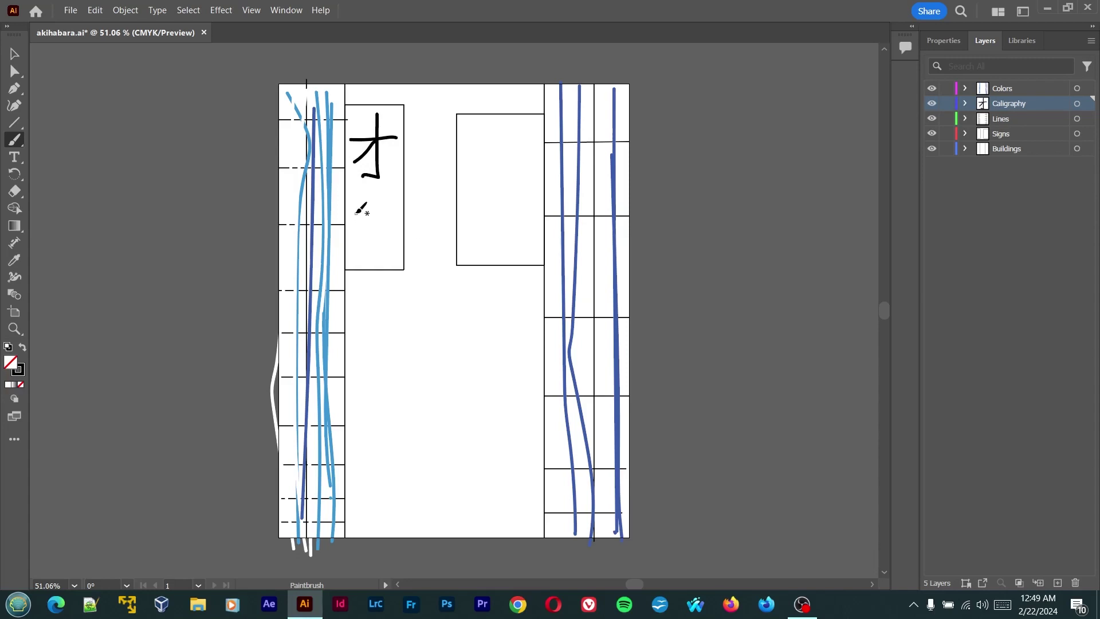
drag(355, 214, 385, 184)
mouse_move(352, 224)
mouse_down()
mouse_move(391, 220)
mouse_move(364, 232)
mouse_move(387, 230)
mouse_up()
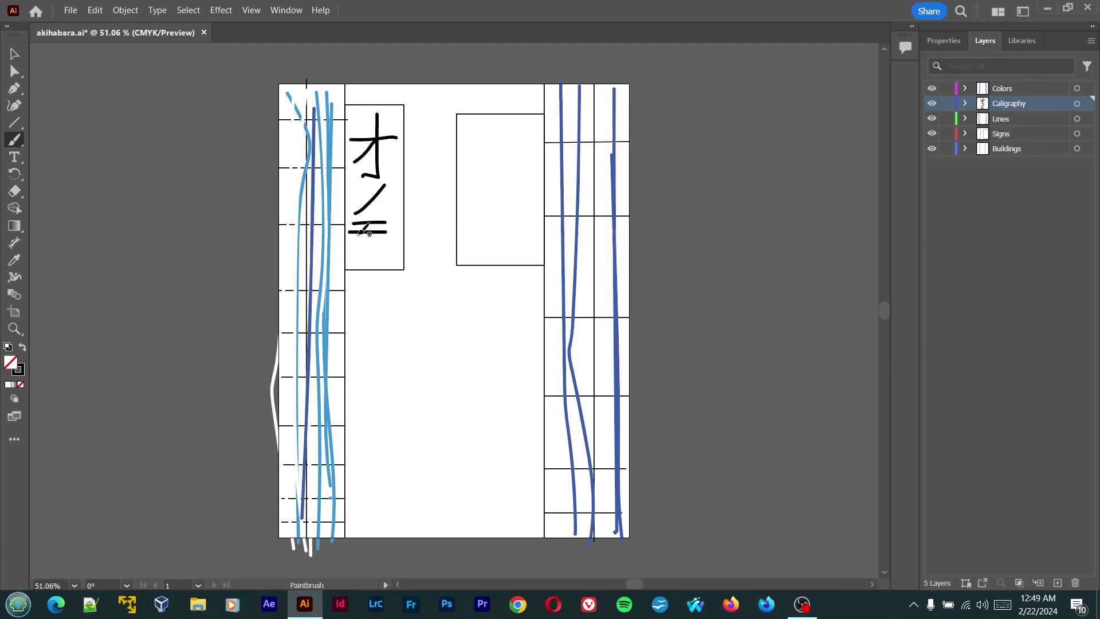
drag(376, 232, 356, 261)
Paint the black katakana ポース vertically inside the right sign, redoing the first stroke, and save the document
drag(471, 142, 528, 135)
key(ctrl+z)
mouse_move(467, 142)
mouse_down()
mouse_move(521, 145)
mouse_move(478, 178)
mouse_up()
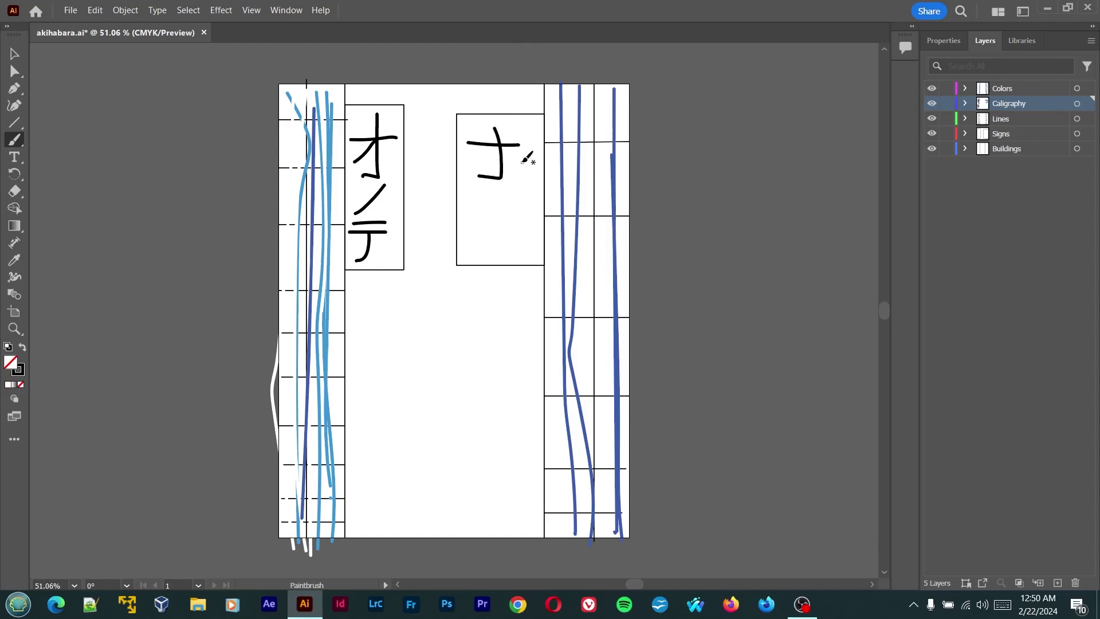
drag(506, 126, 512, 131)
drag(519, 121, 513, 128)
mouse_move(513, 156)
mouse_down()
mouse_move(523, 173)
mouse_move(471, 163)
mouse_up()
mouse_move(494, 196)
mouse_down()
mouse_move(499, 217)
mouse_move(484, 241)
mouse_move(516, 240)
mouse_move(483, 263)
mouse_move(521, 265)
mouse_up()
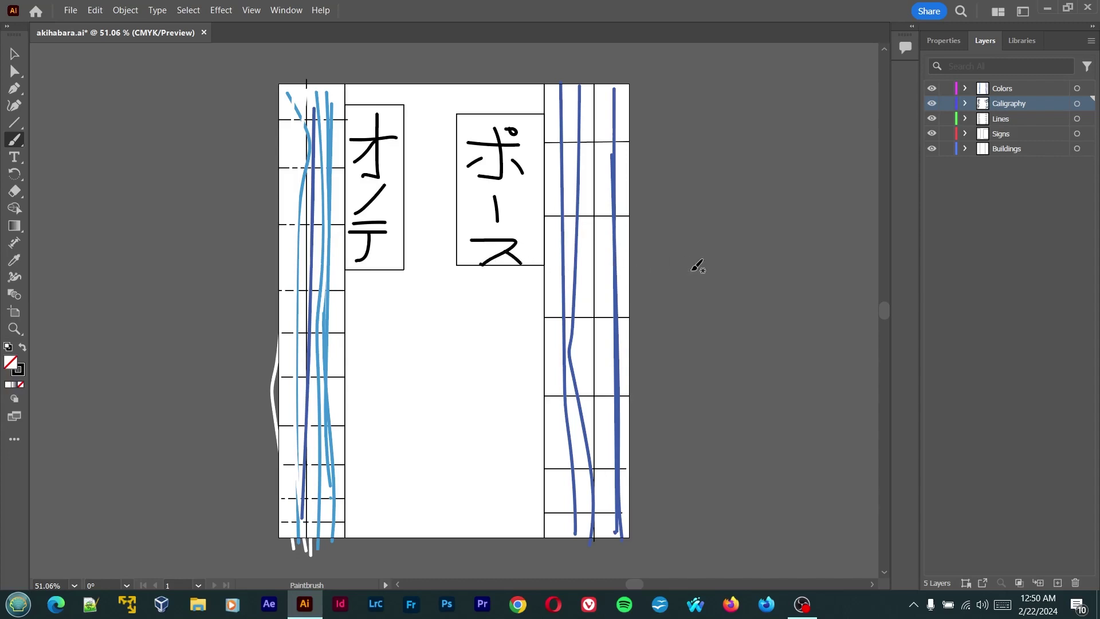
key(ctrl+s)
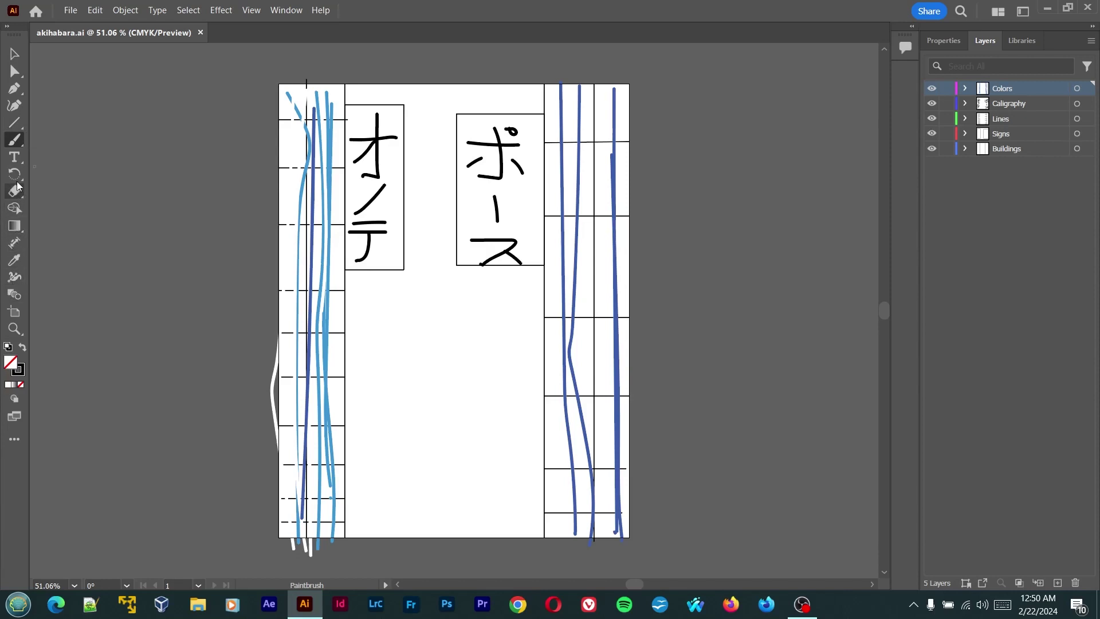
Draw a blue rectangle without stroke, about 348 by 788 pt, between the two building columns on the Colors layer
click(15, 139)
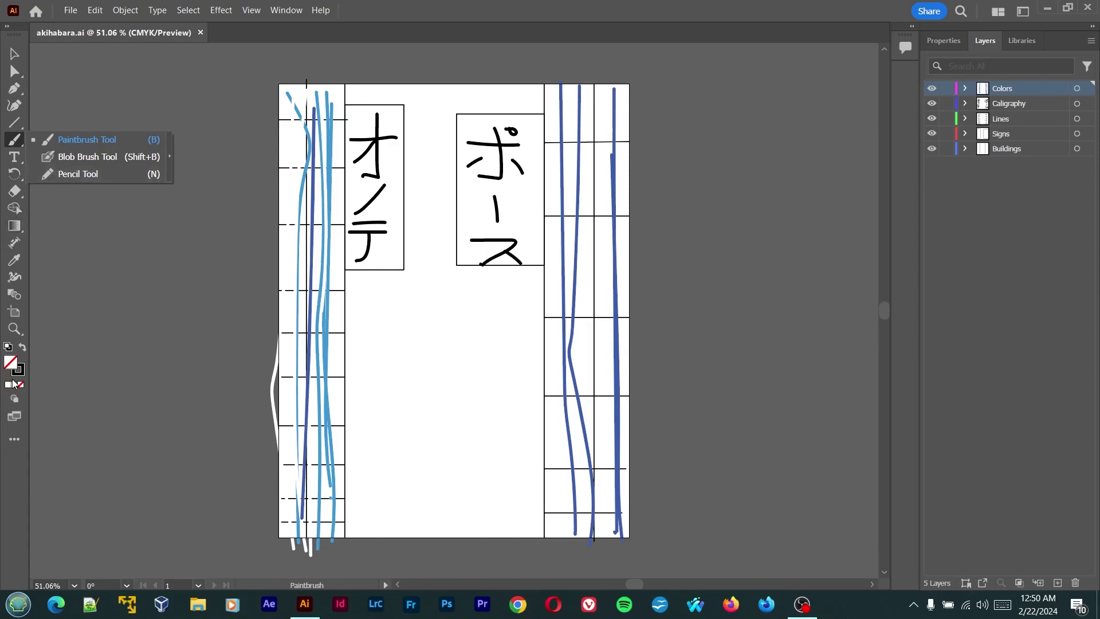
click(22, 348)
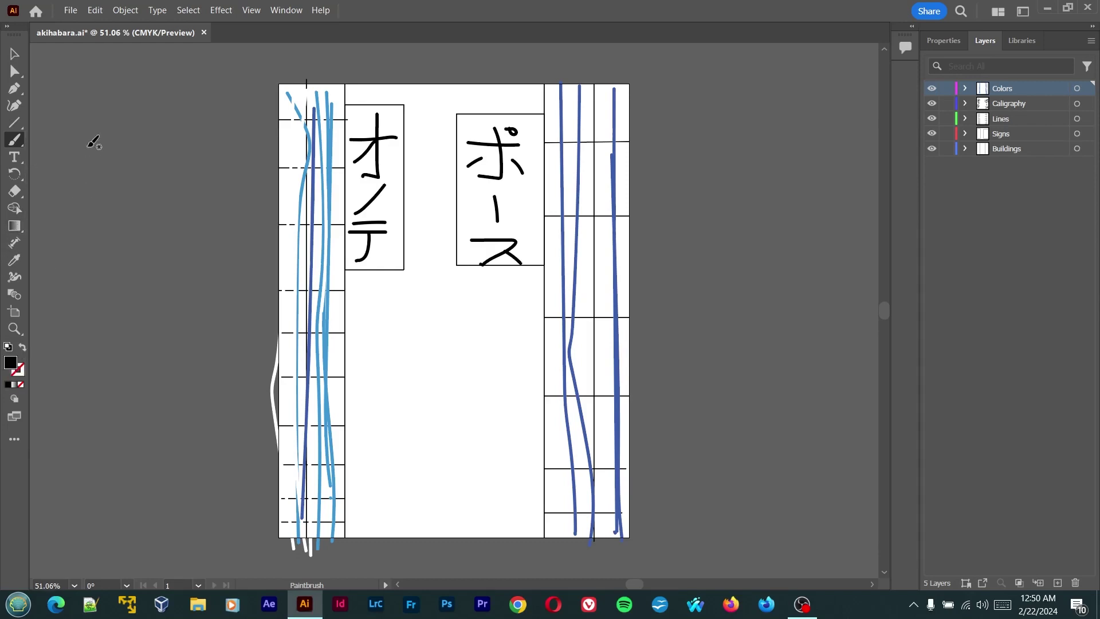
click(15, 225)
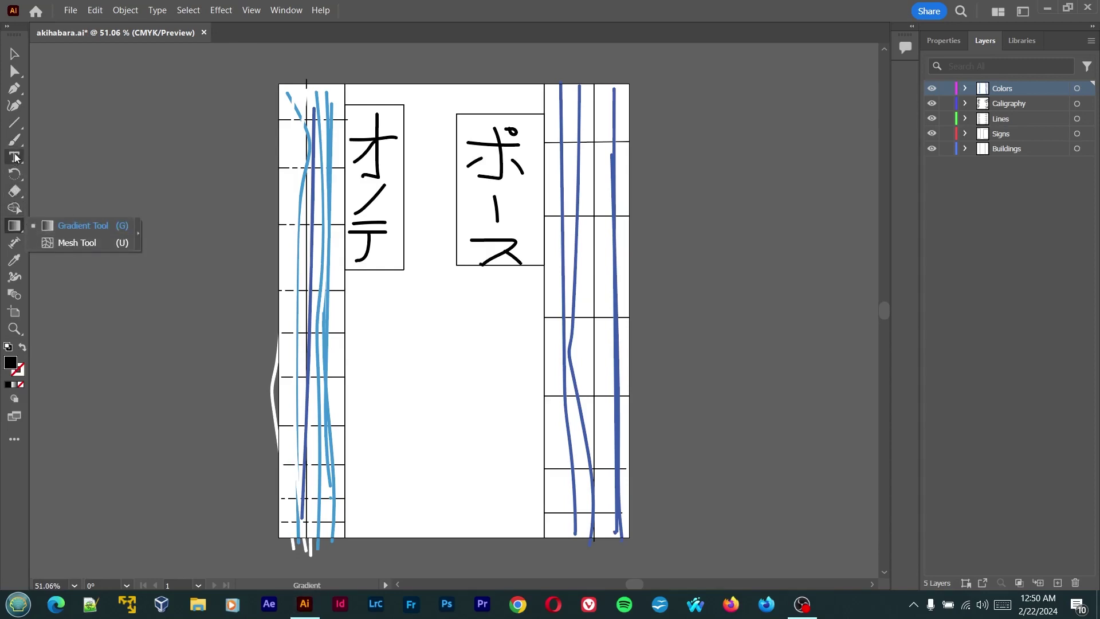
click(17, 126)
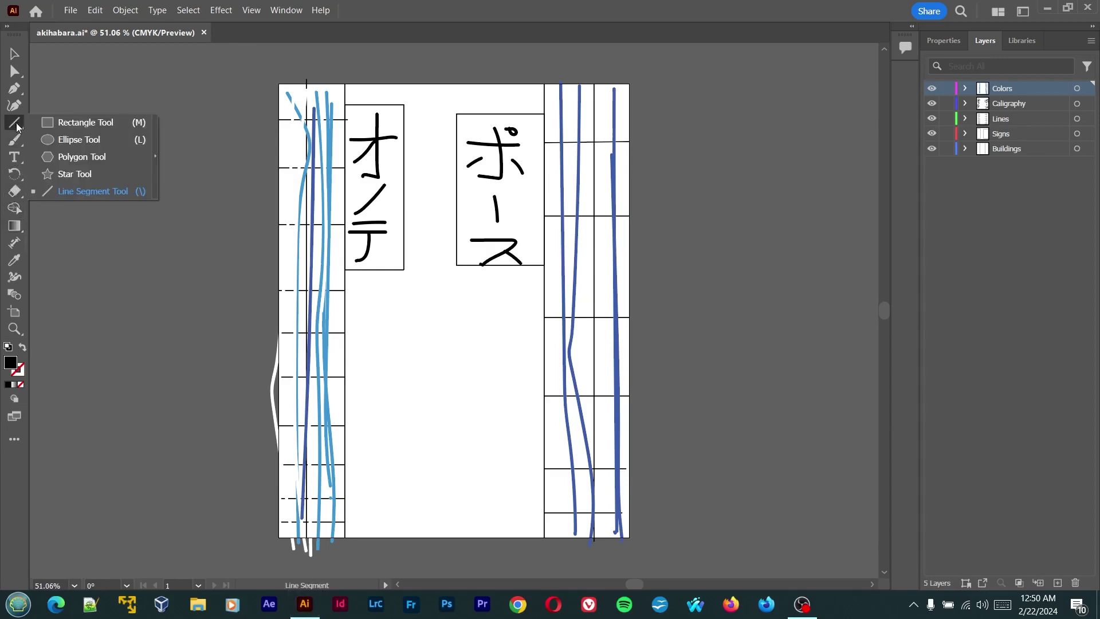
click(74, 122)
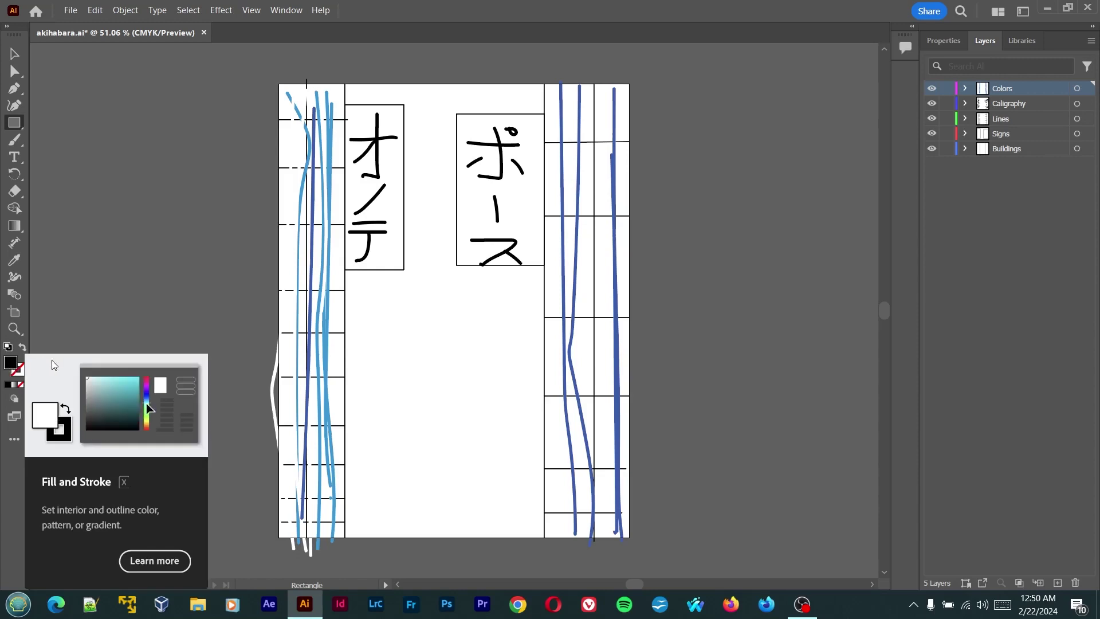
double_click(11, 365)
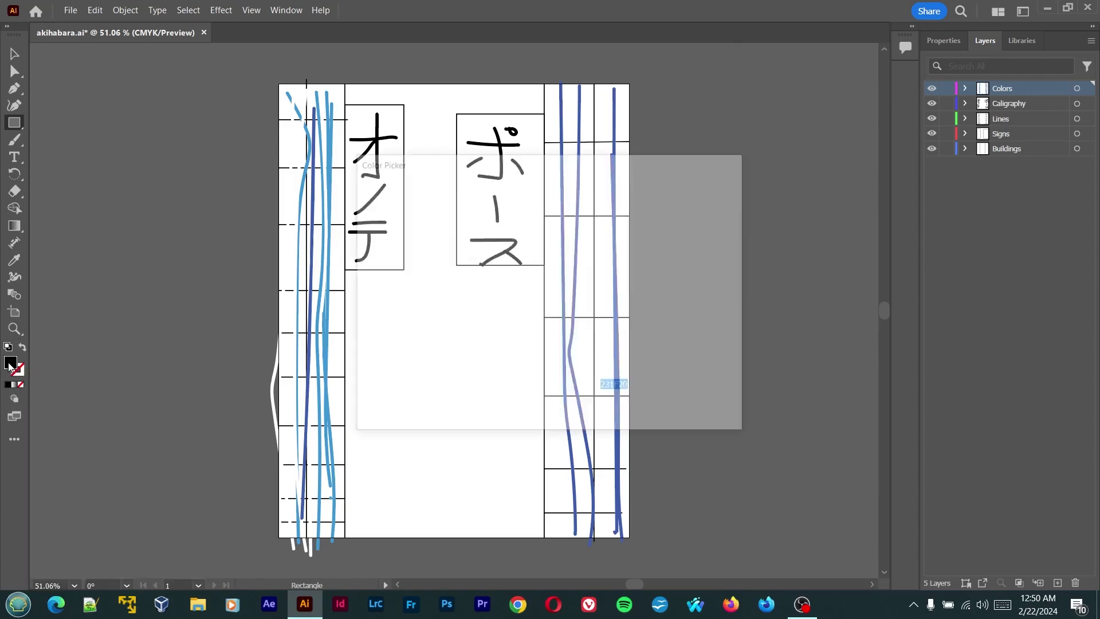
click(575, 277)
click(515, 234)
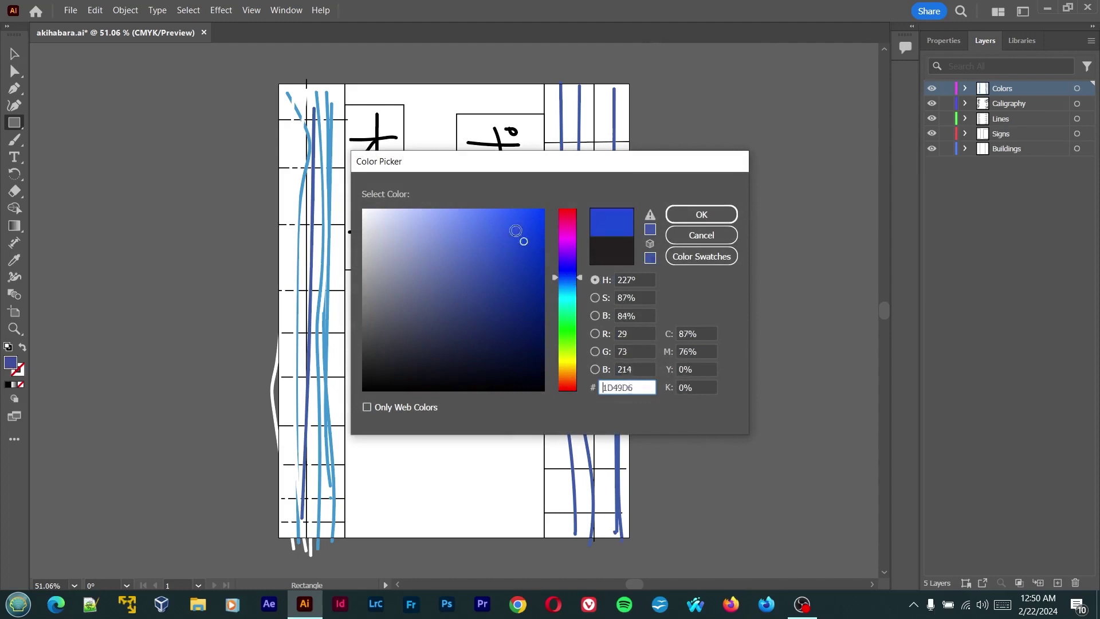
click(504, 224)
click(723, 215)
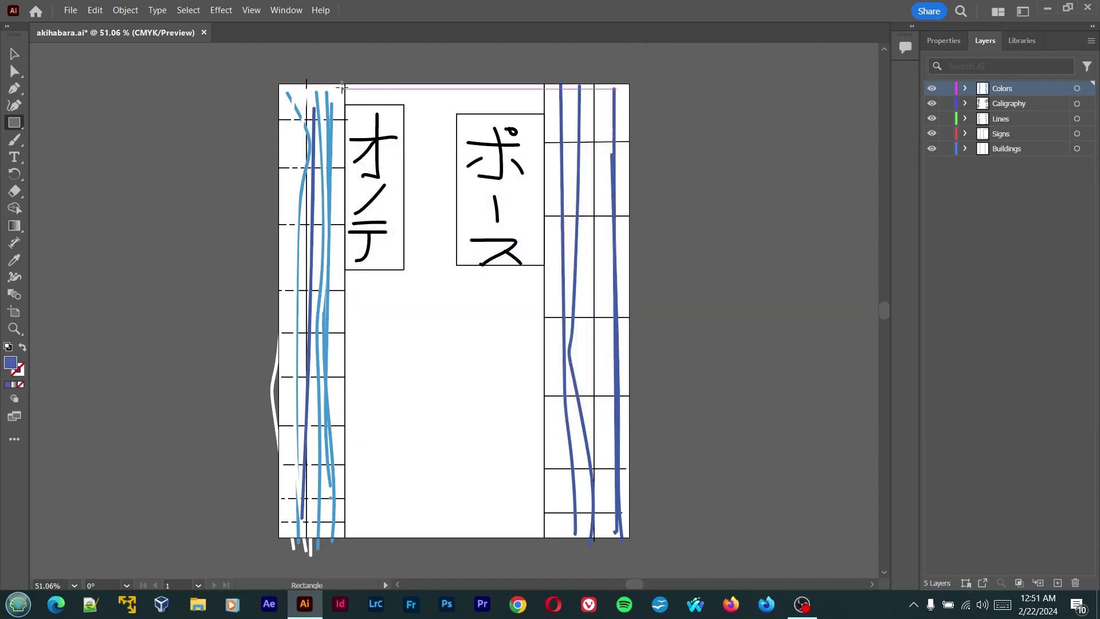
drag(347, 89, 545, 538)
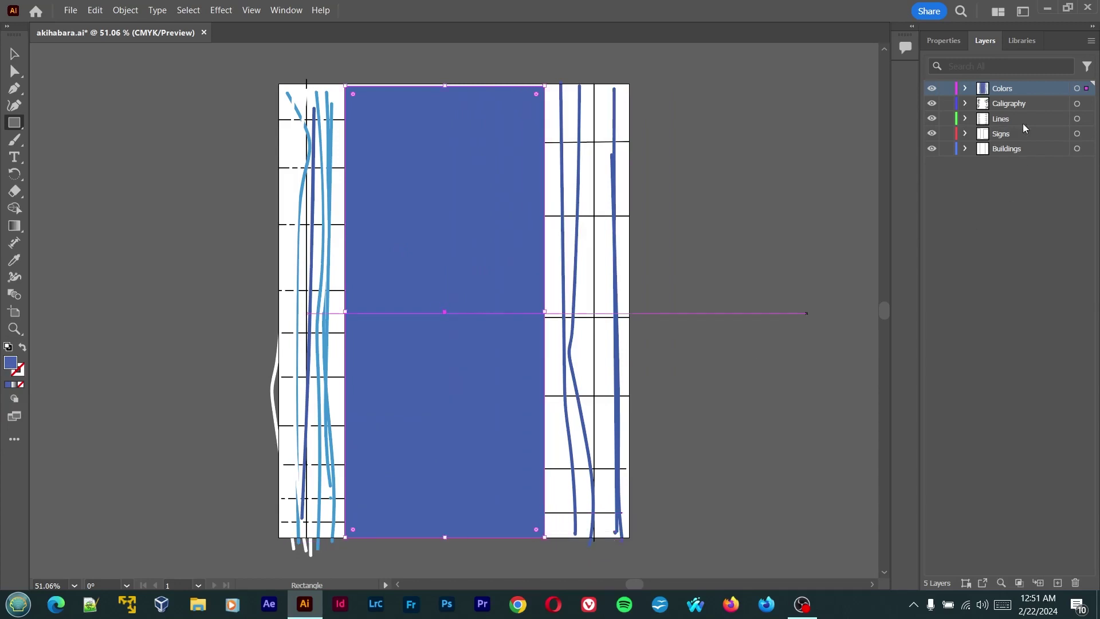
Keep the Colors layer's options as they are, and lock the Caligraphy, Lines, Signs and Buildings layers
double_click(1019, 90)
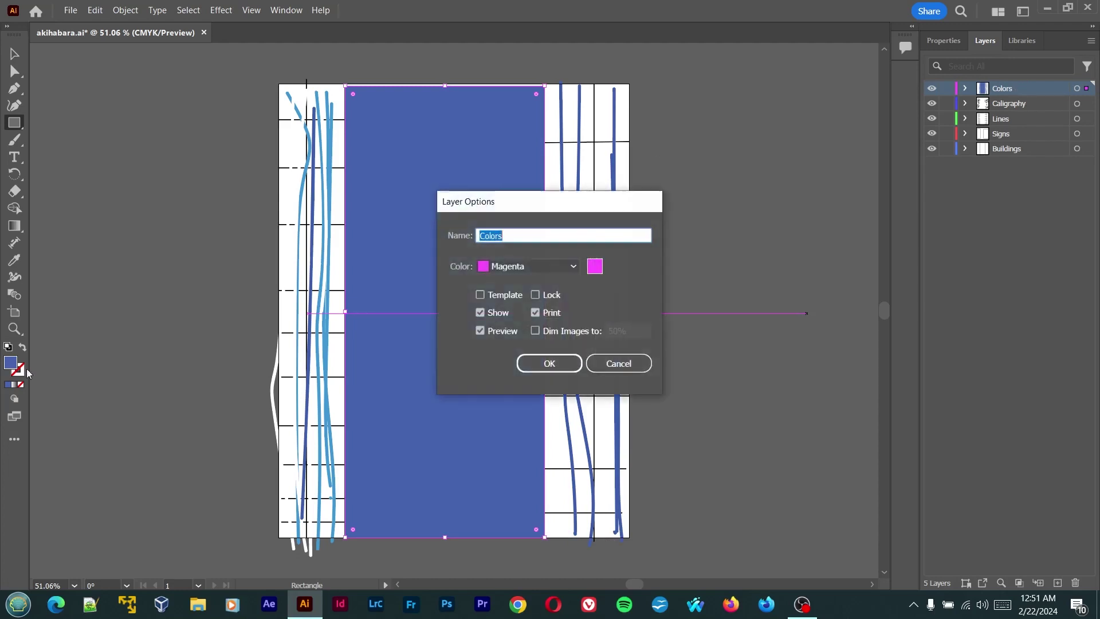
click(555, 358)
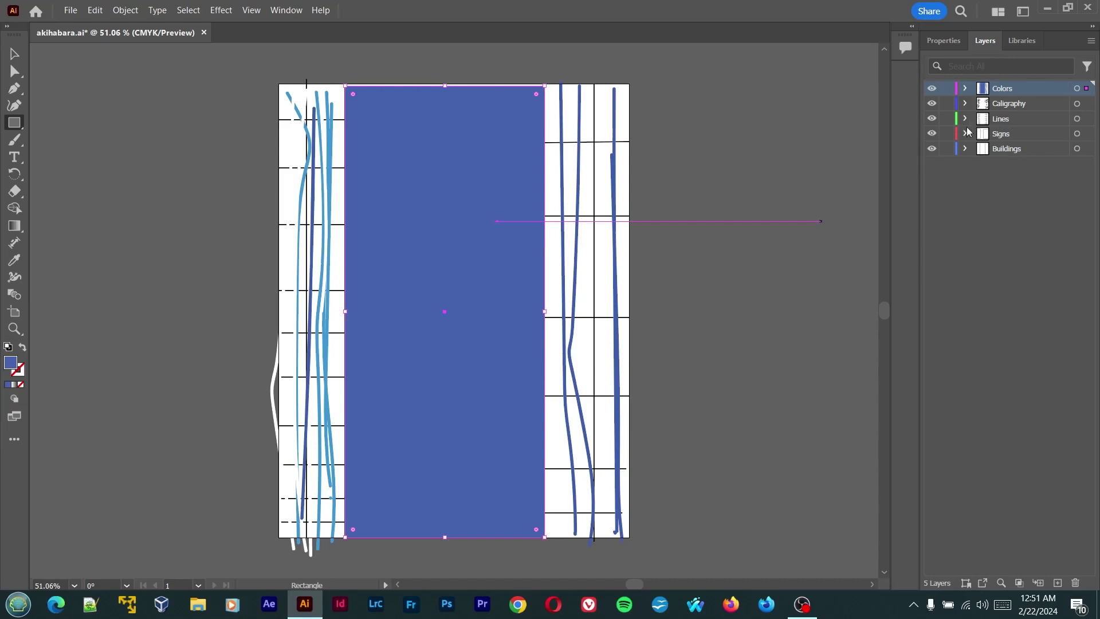
click(946, 148)
click(947, 119)
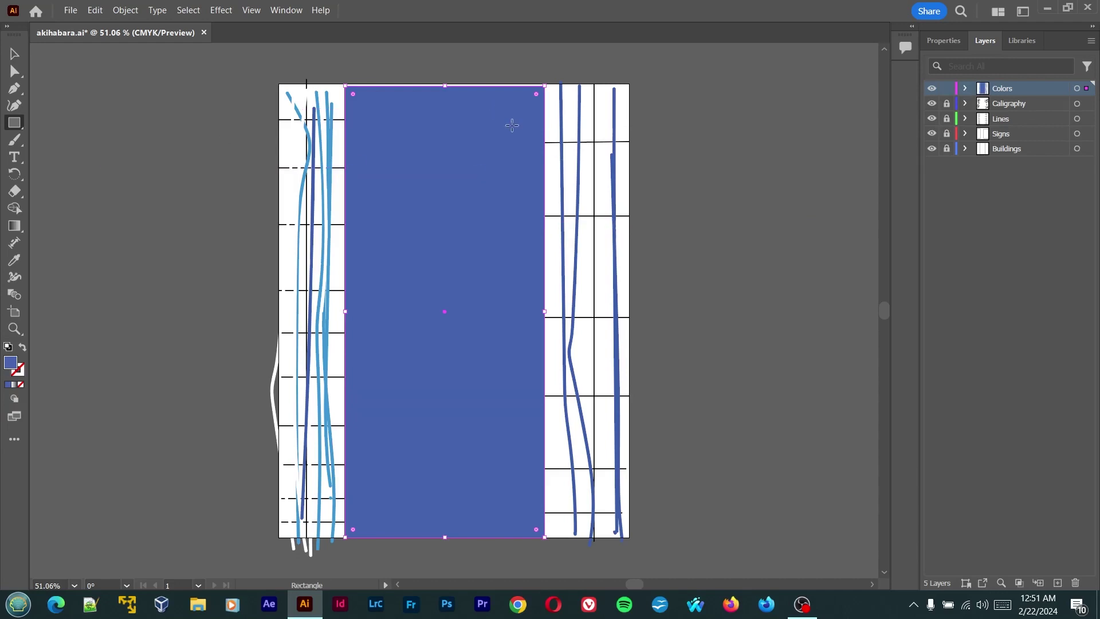
Lower the blue rectangle's opacity to make it translucent over the signs and calligraphy
click(957, 42)
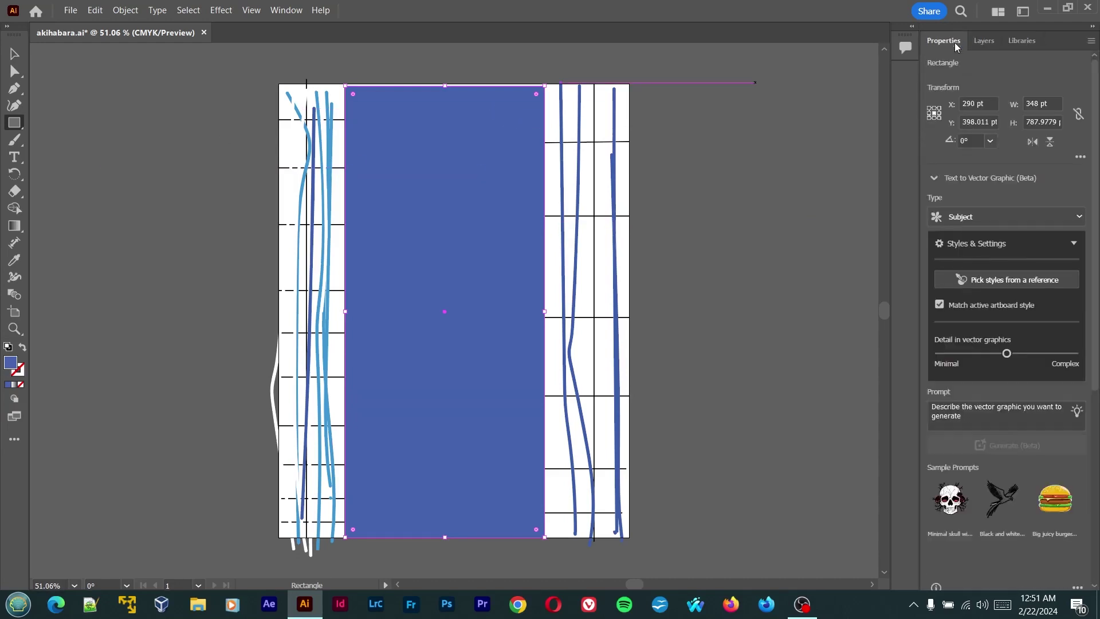
scroll(1096, 358, down, 3)
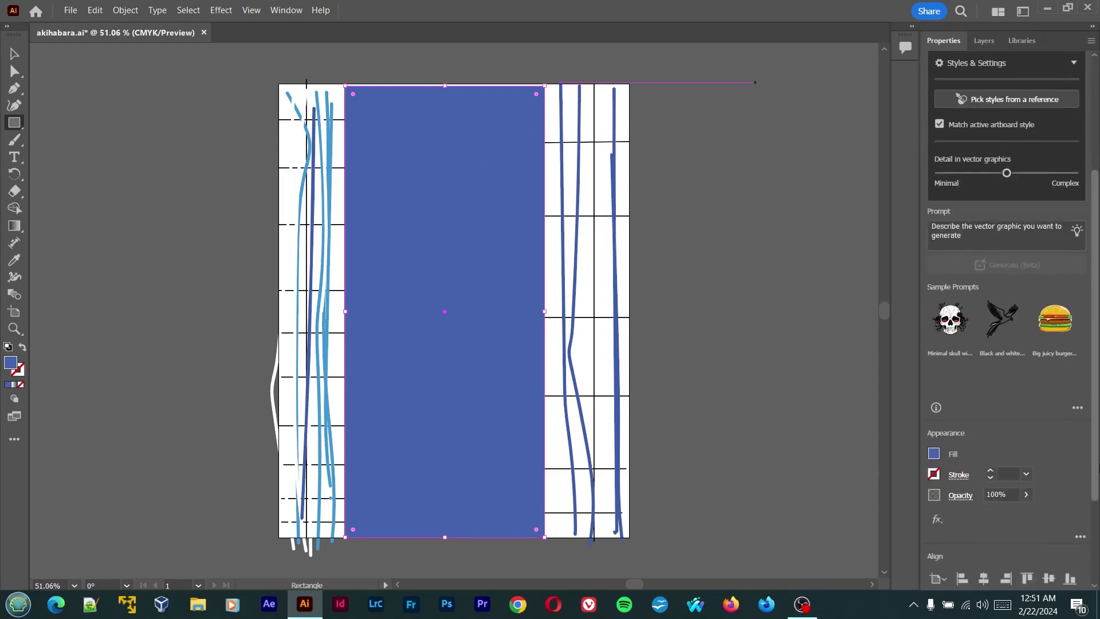
scroll(1009, 315, down, 1)
click(1023, 458)
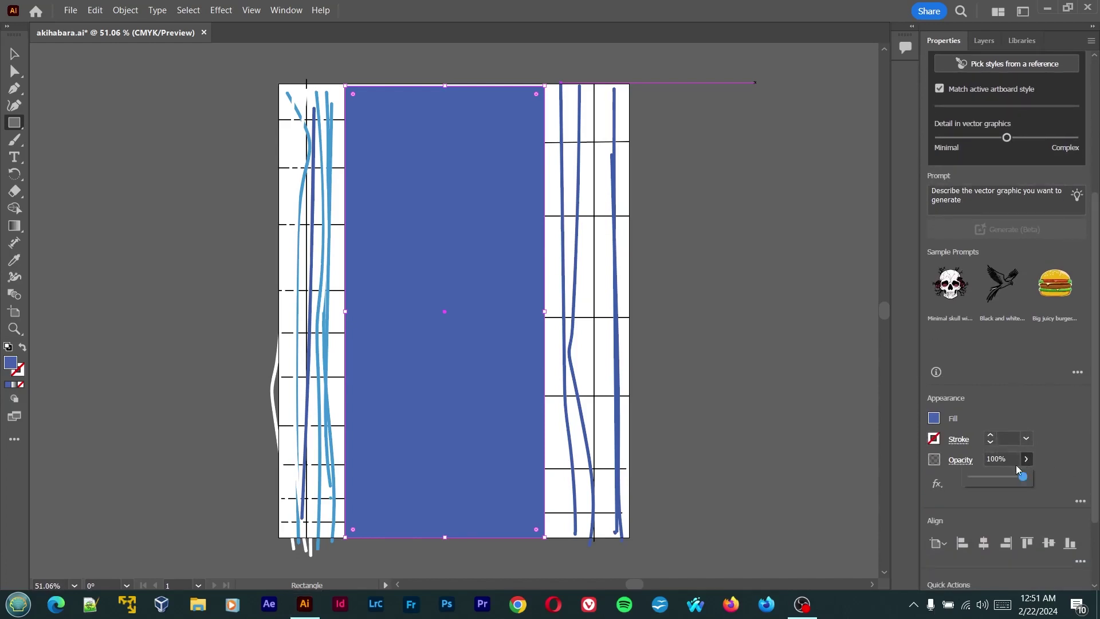
click(993, 477)
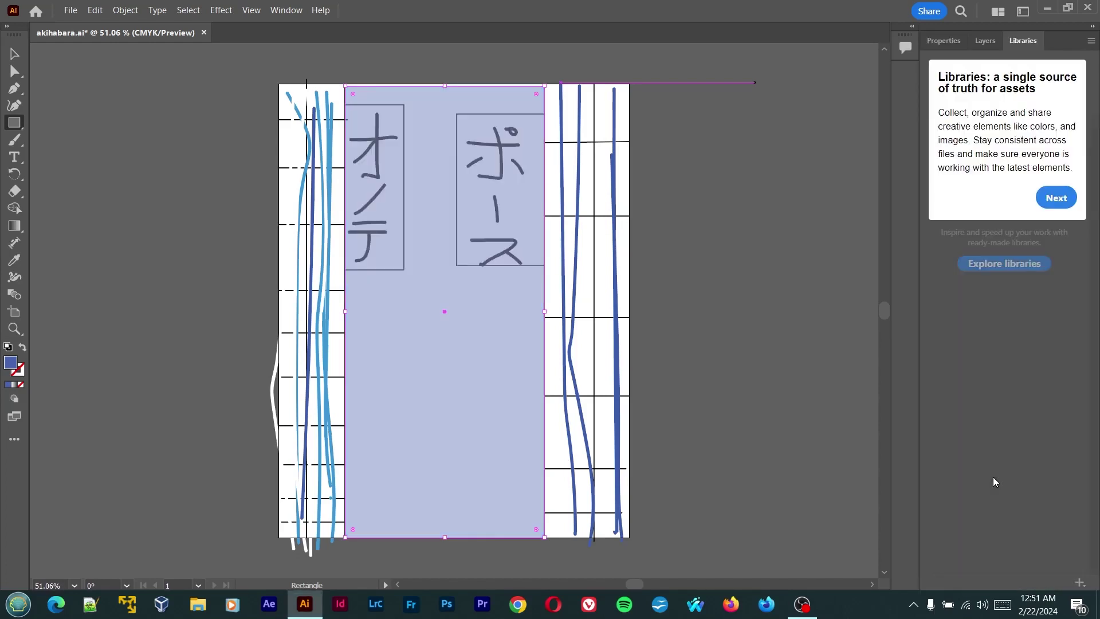
click(1055, 288)
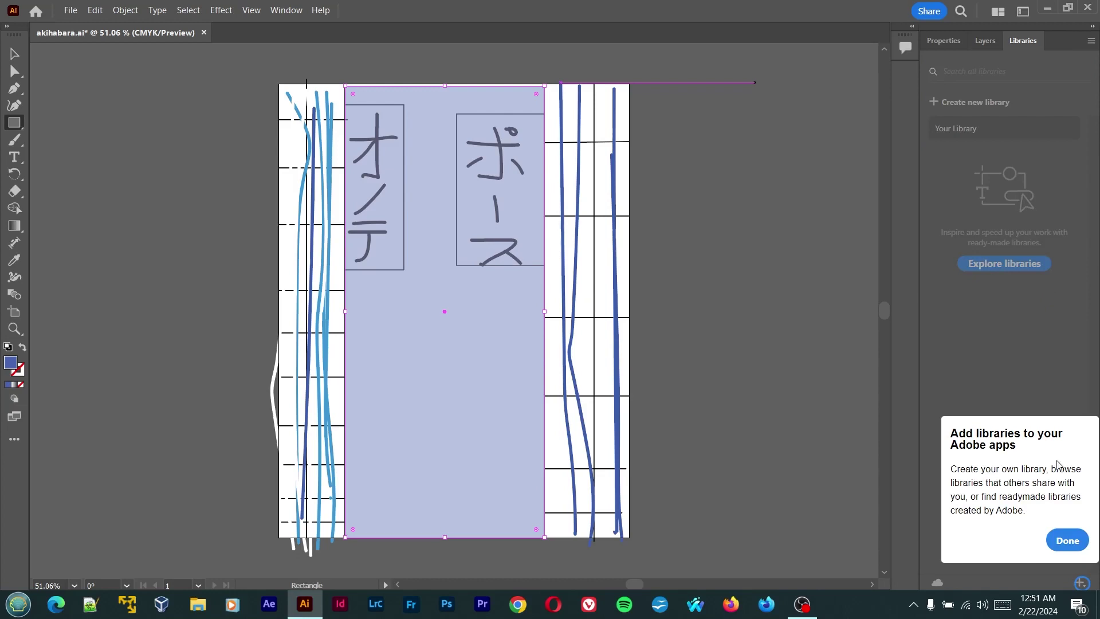
Dismiss the libraries notice, then unlock the Caligraphy layer and save the document
click(1059, 542)
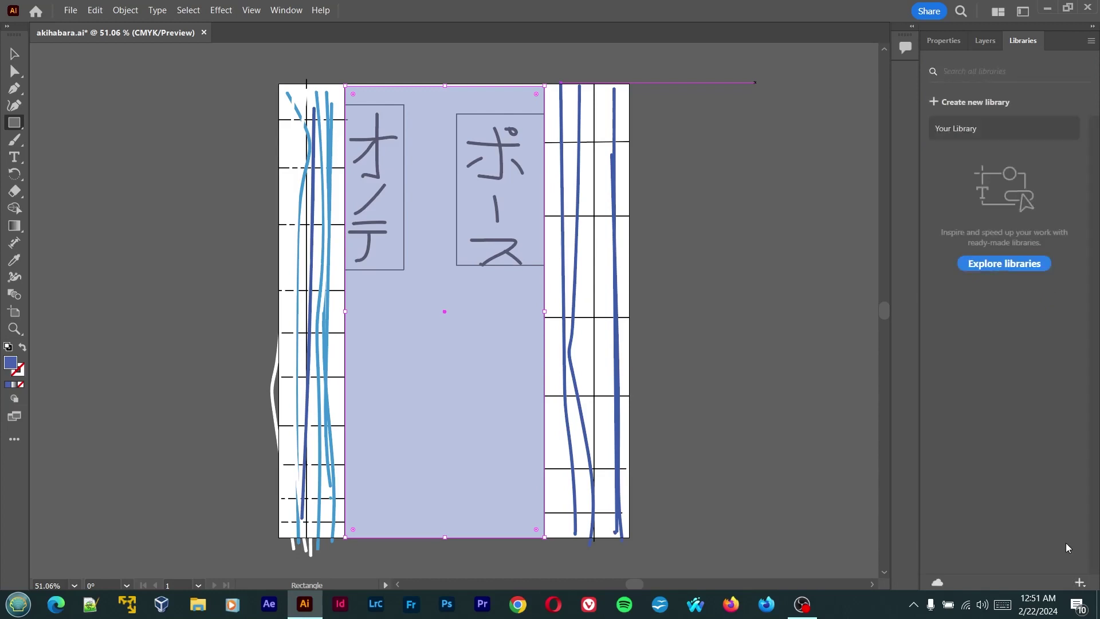
click(943, 41)
click(985, 43)
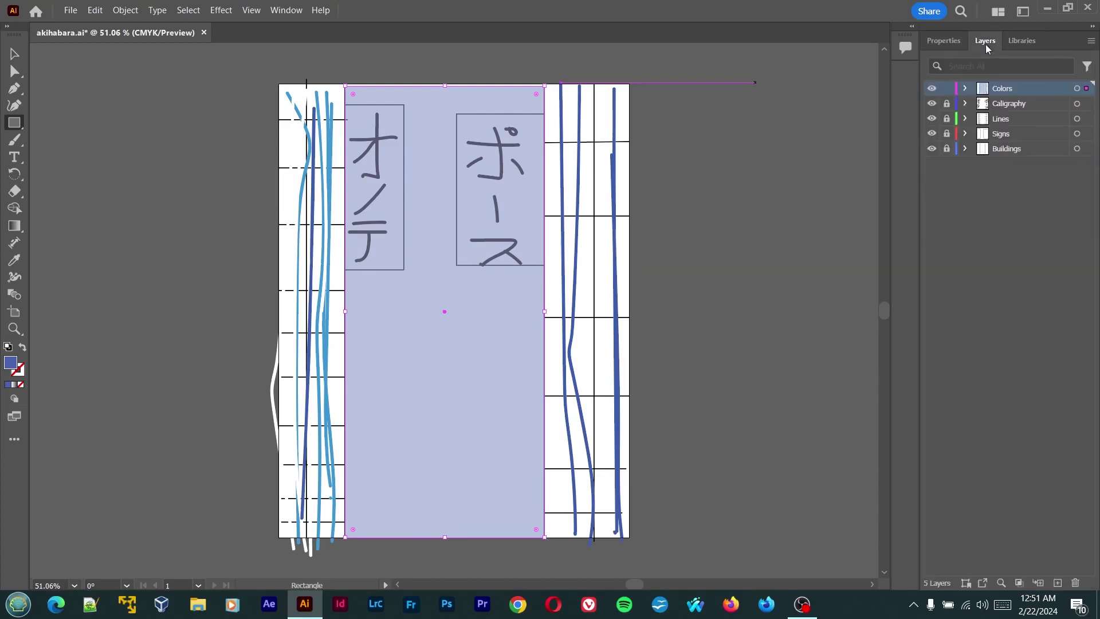
click(1009, 109)
click(946, 103)
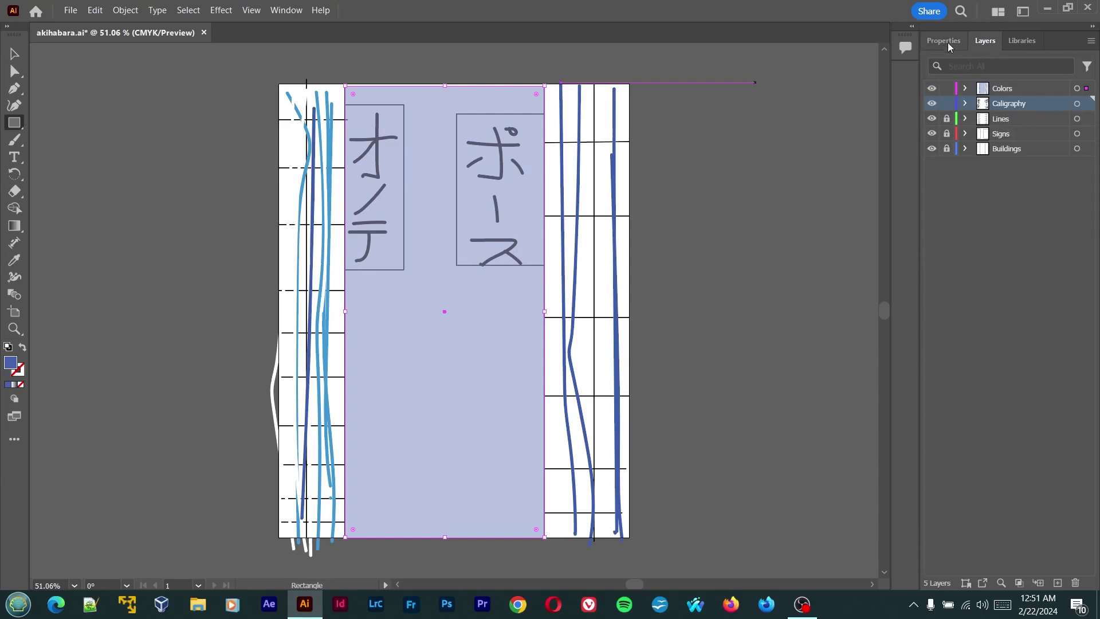
click(948, 44)
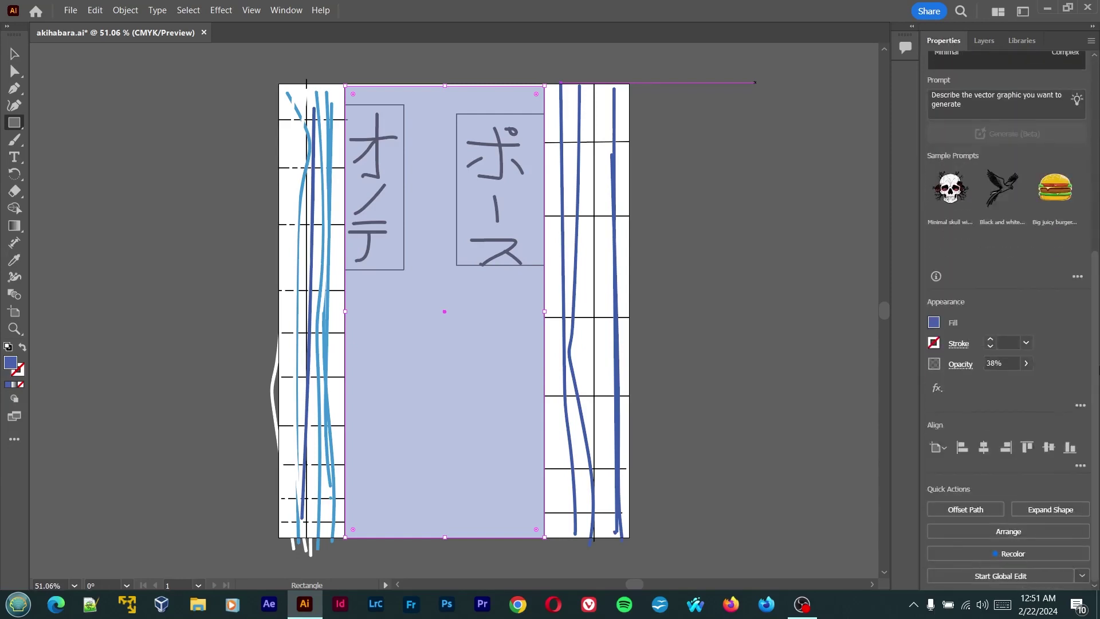
scroll(1097, 295, down, 3)
key(ctrl+s)
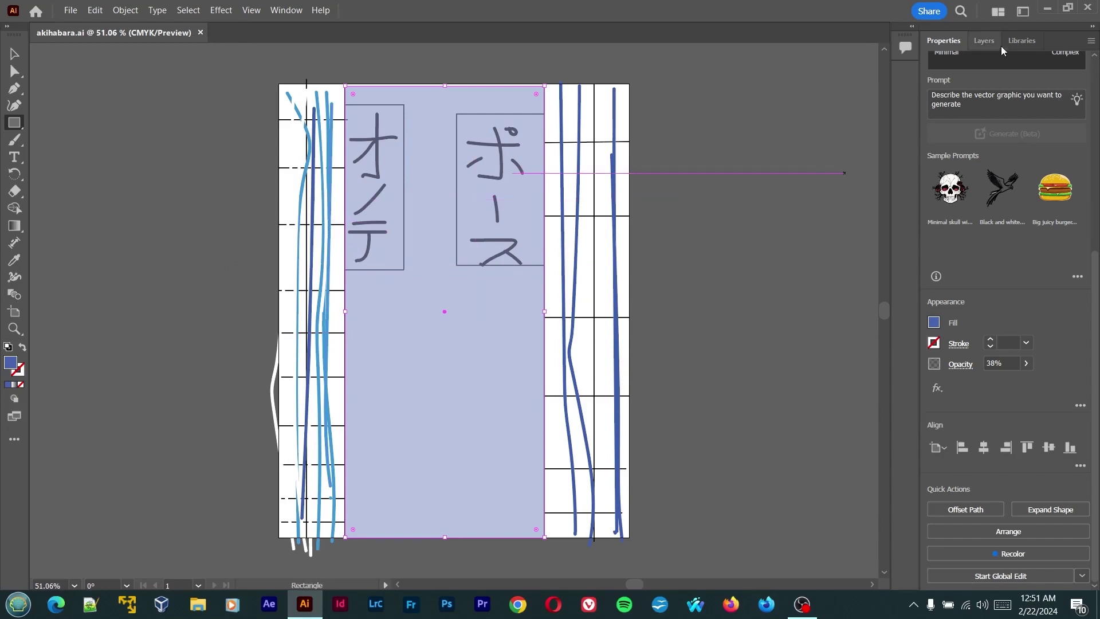
Lock the Caligraphy and Colors layers so that every layer is locked, and save the document
click(980, 40)
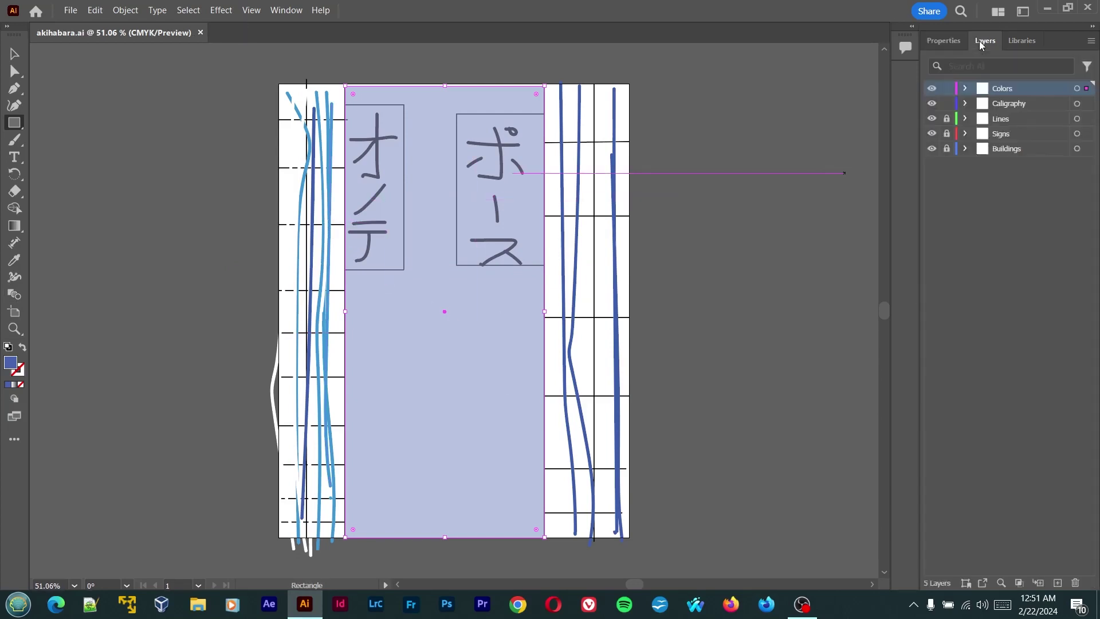
click(947, 103)
click(947, 89)
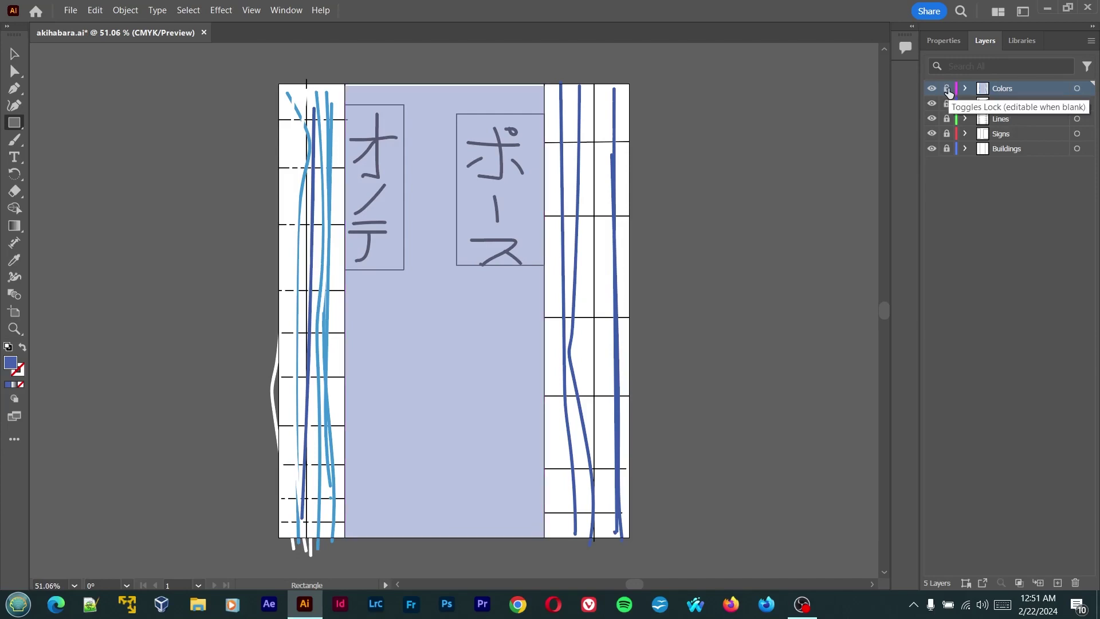
click(71, 11)
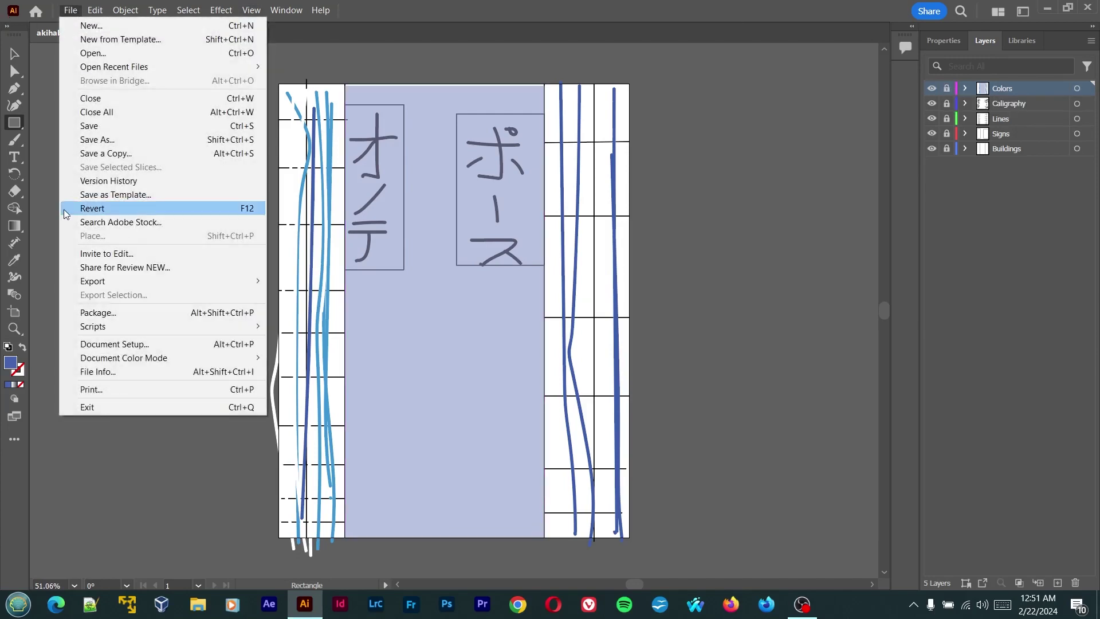
click(55, 129)
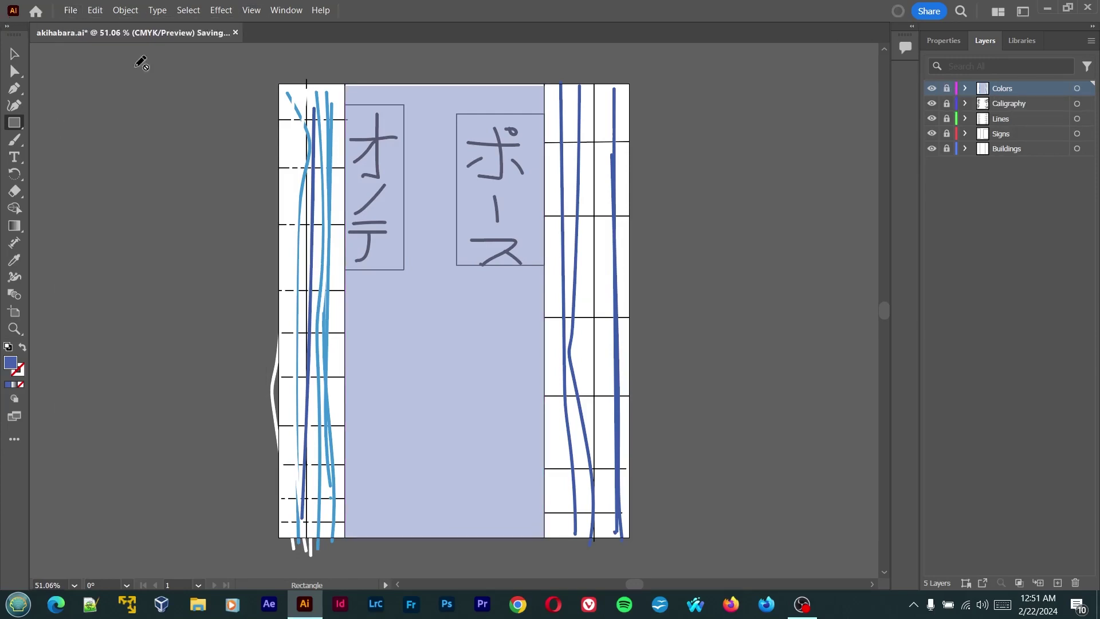
Export the artwork in PNG format as akihabara.png, continuing to the PNG options
click(71, 10)
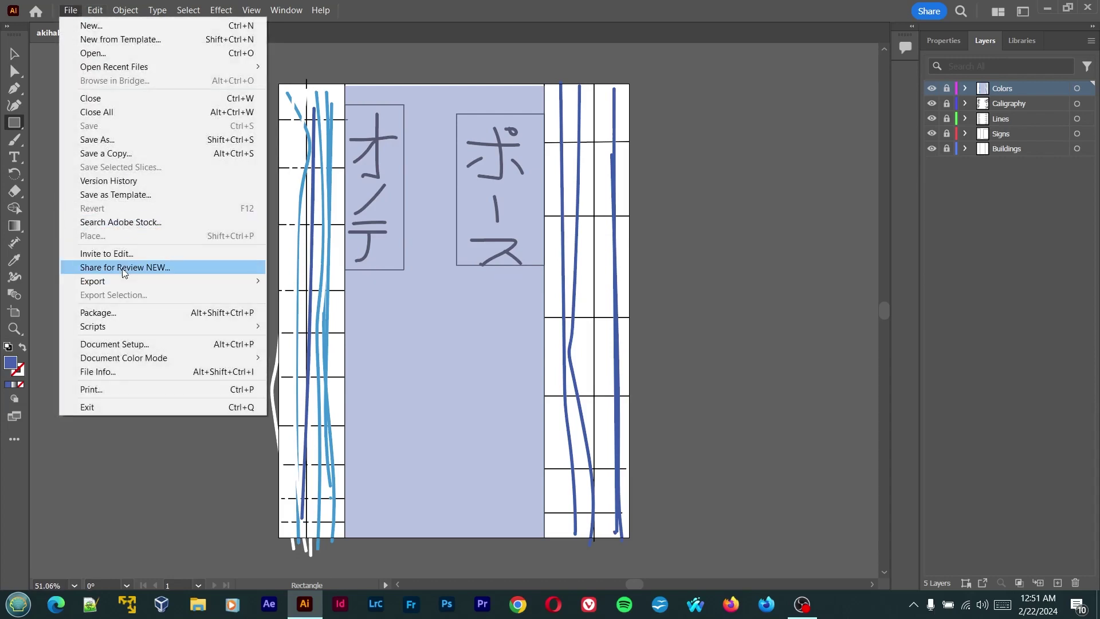
mouse_move(112, 281)
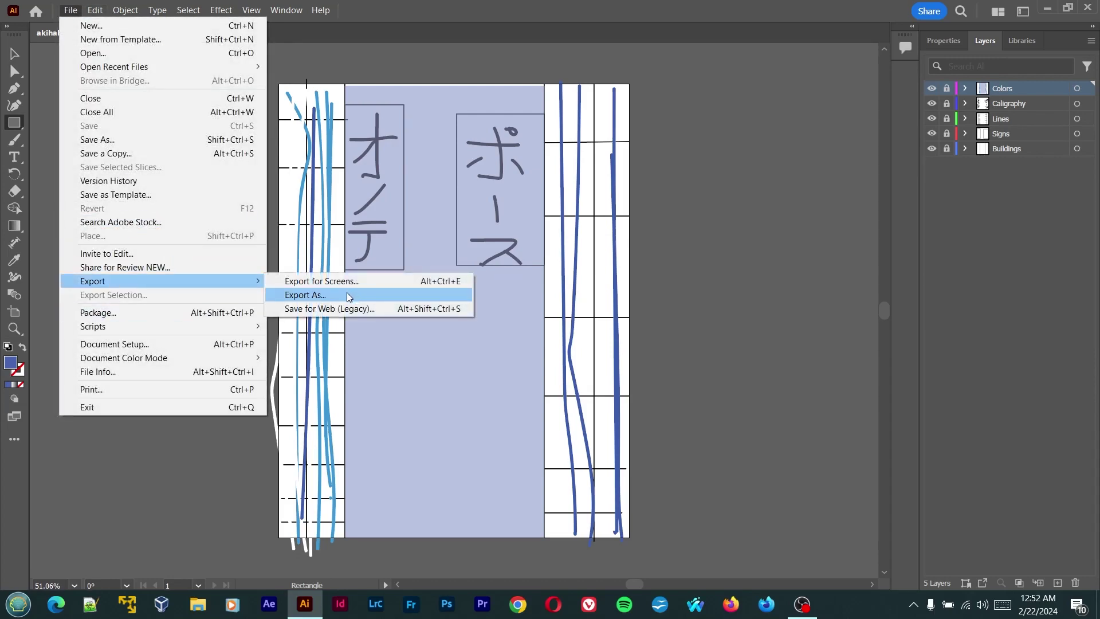
click(347, 295)
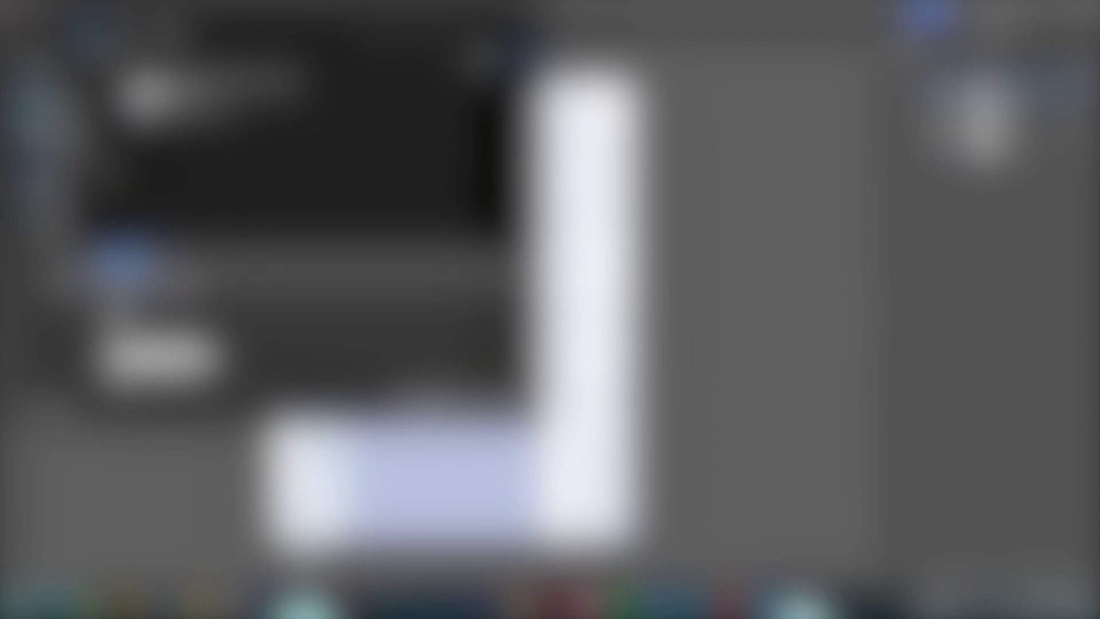
click(155, 355)
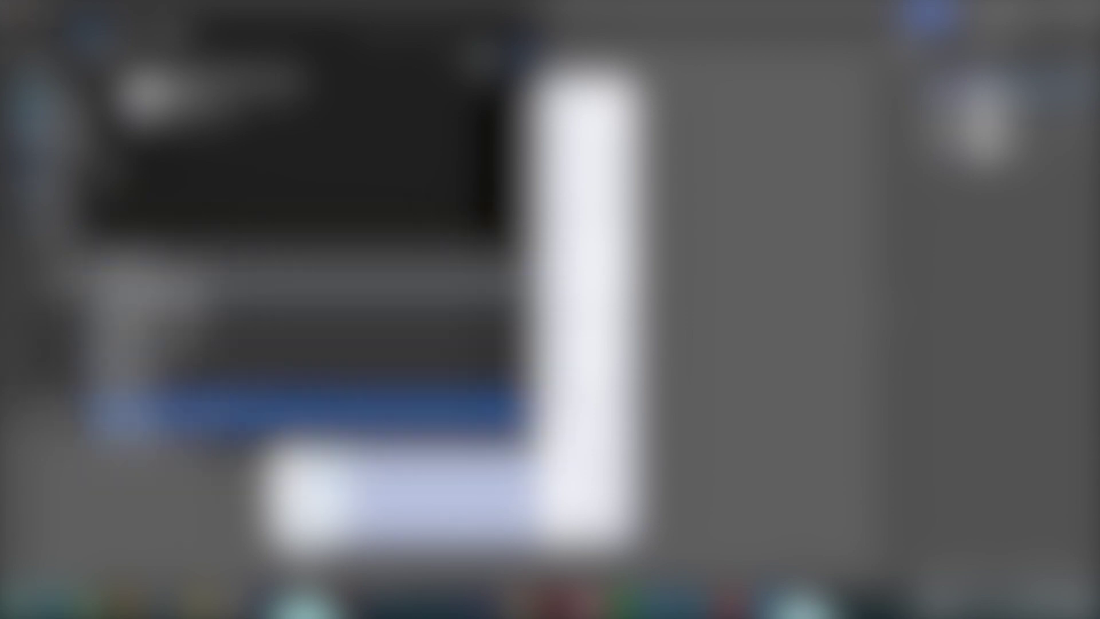
click(229, 369)
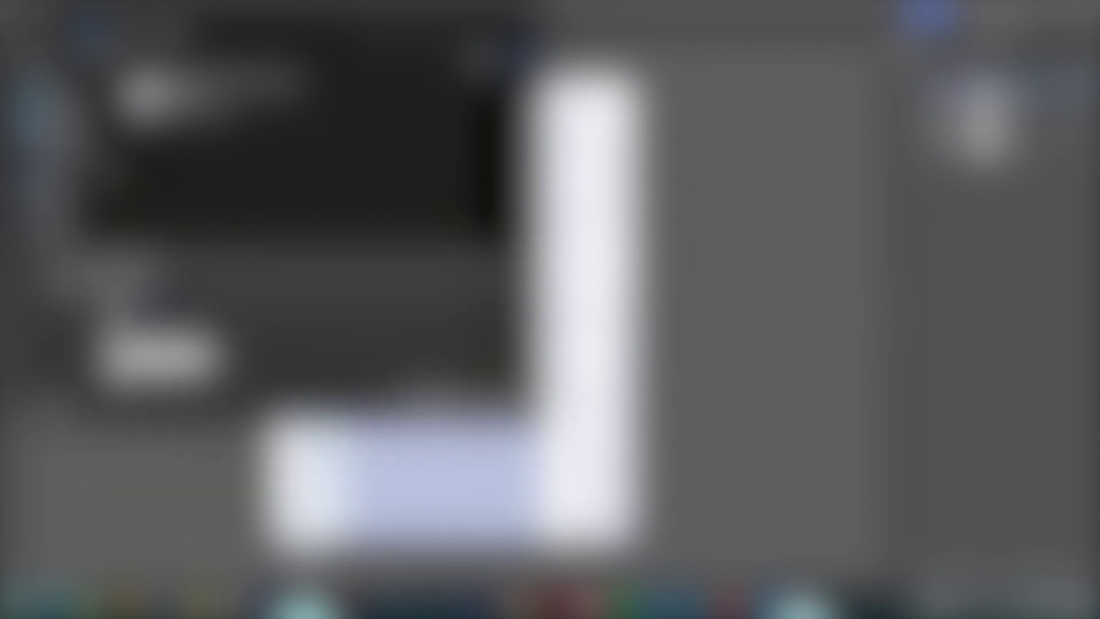
click(432, 410)
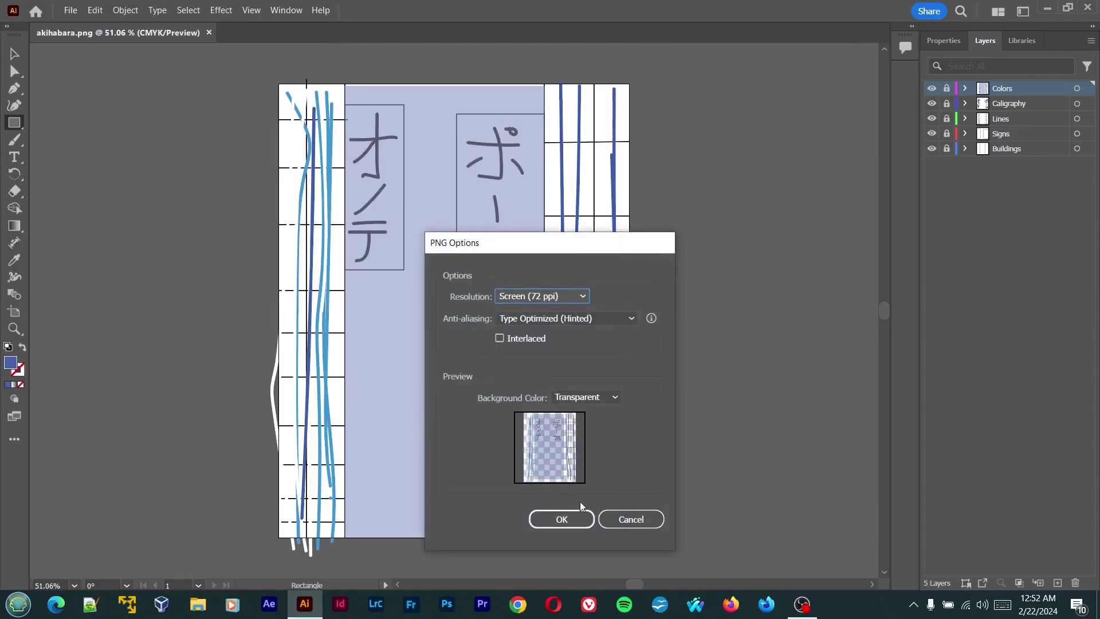
Compare the Black, White and Transparent background colours for the PNG and settle on White
click(593, 400)
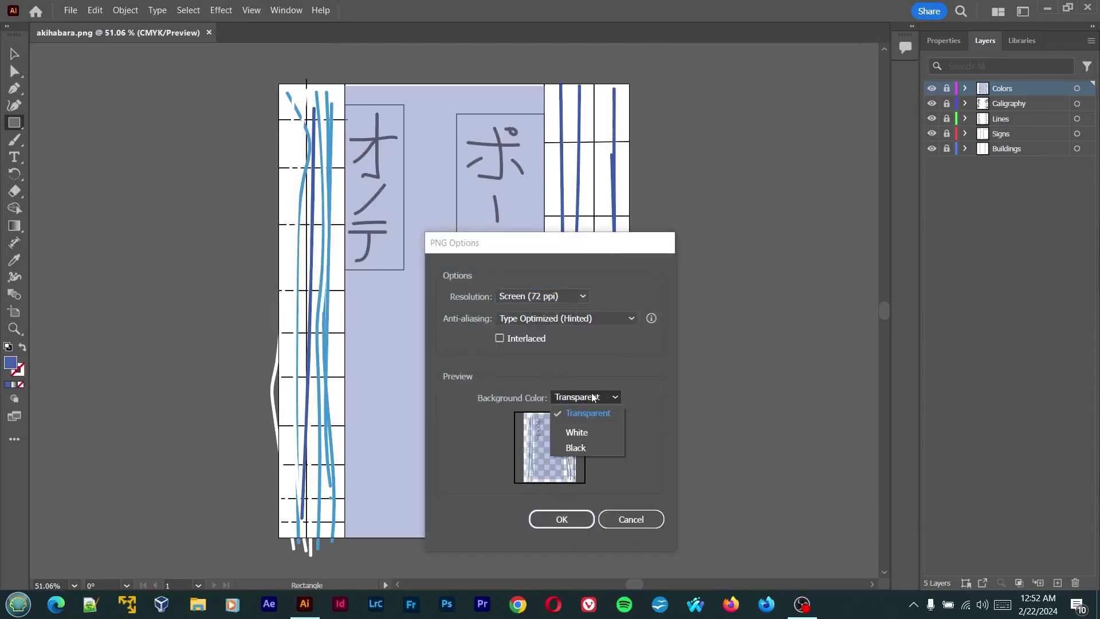
click(592, 445)
click(593, 398)
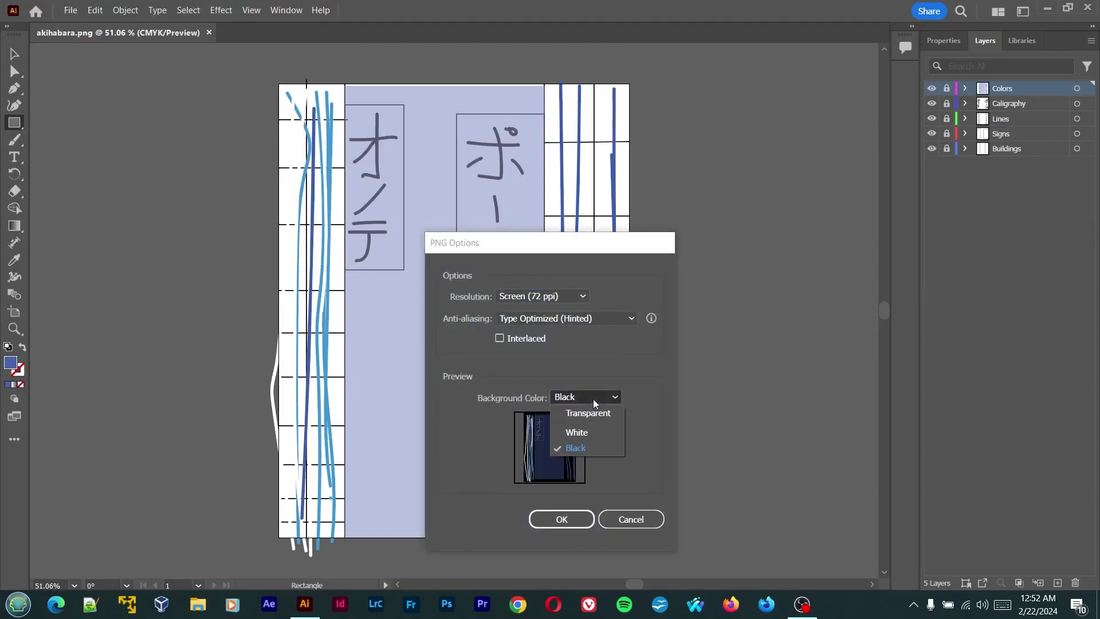
click(587, 434)
click(592, 397)
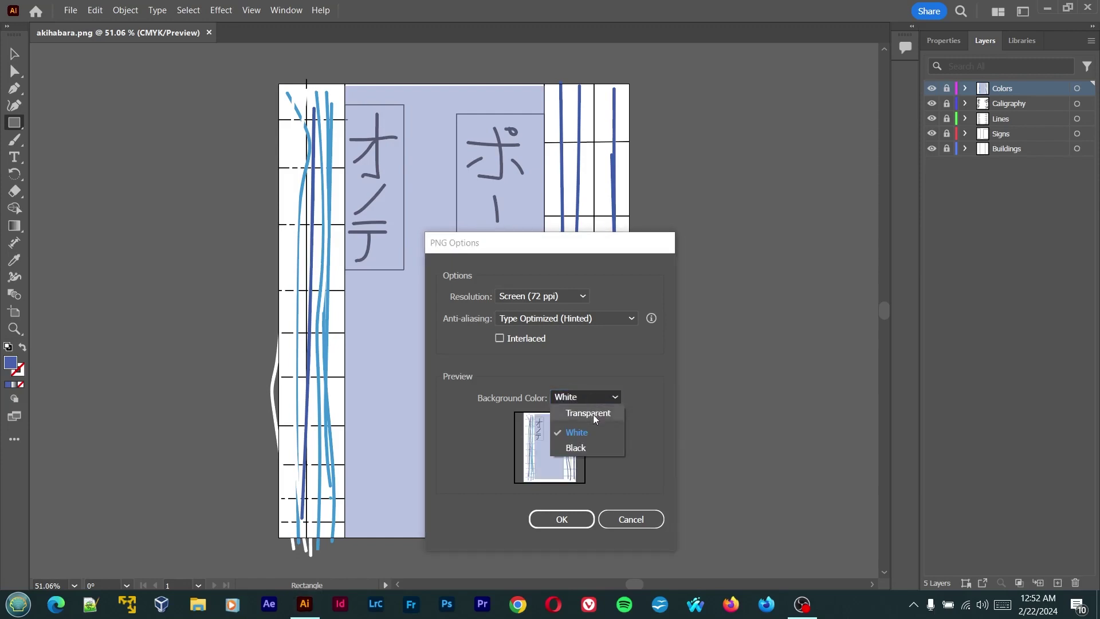
click(593, 414)
click(594, 397)
click(590, 432)
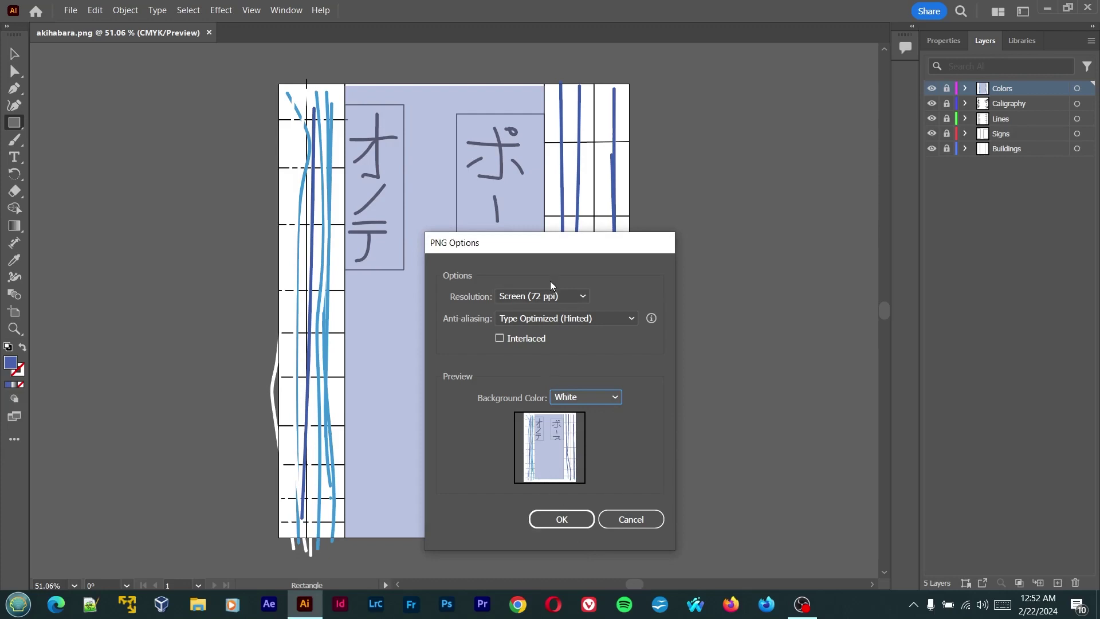
Complete the PNG export at the Screen (72 ppi) resolution and dismiss the Mockup (Beta) notice
click(546, 297)
click(546, 296)
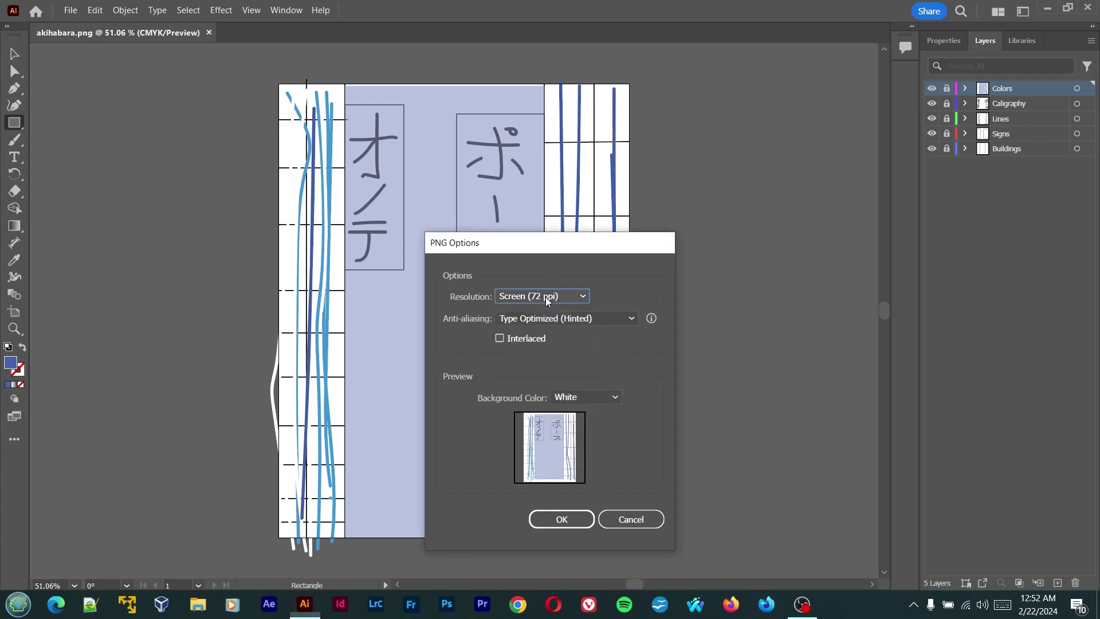
click(562, 519)
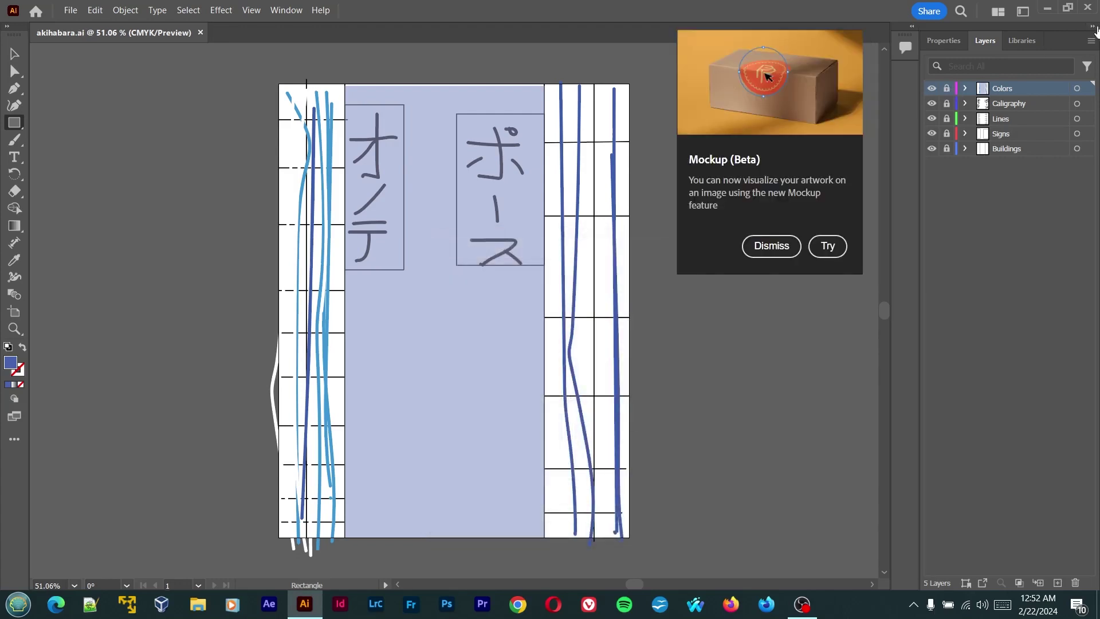
click(757, 247)
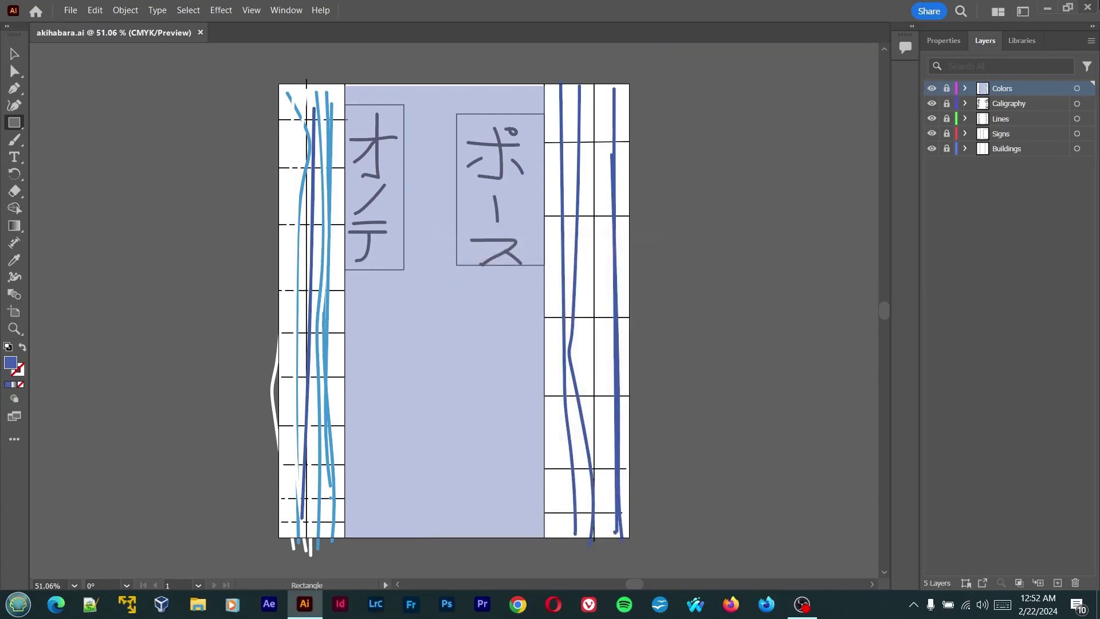